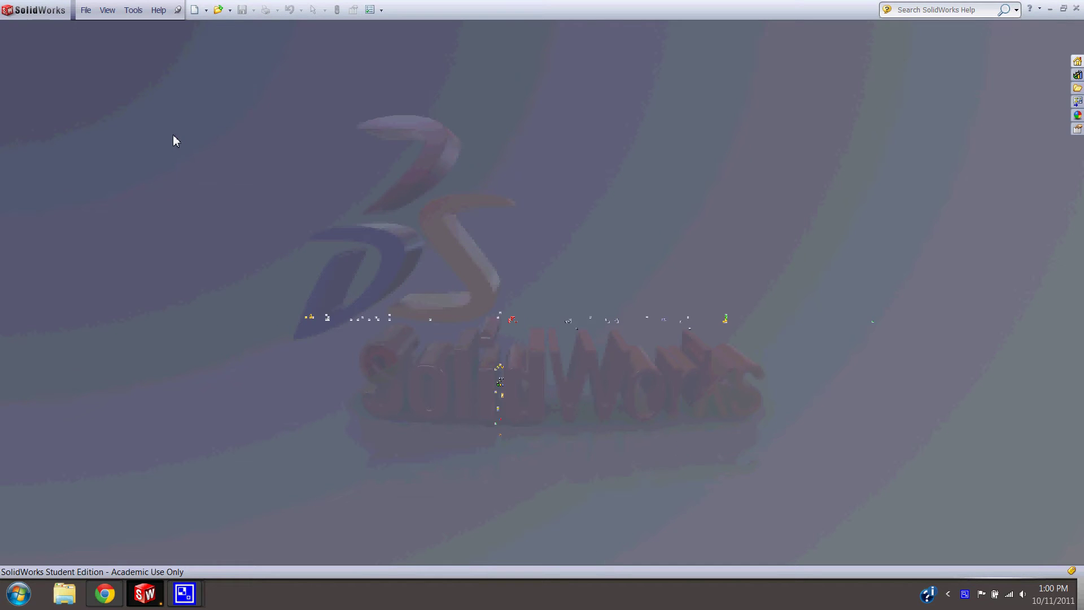
left_click(219, 13)
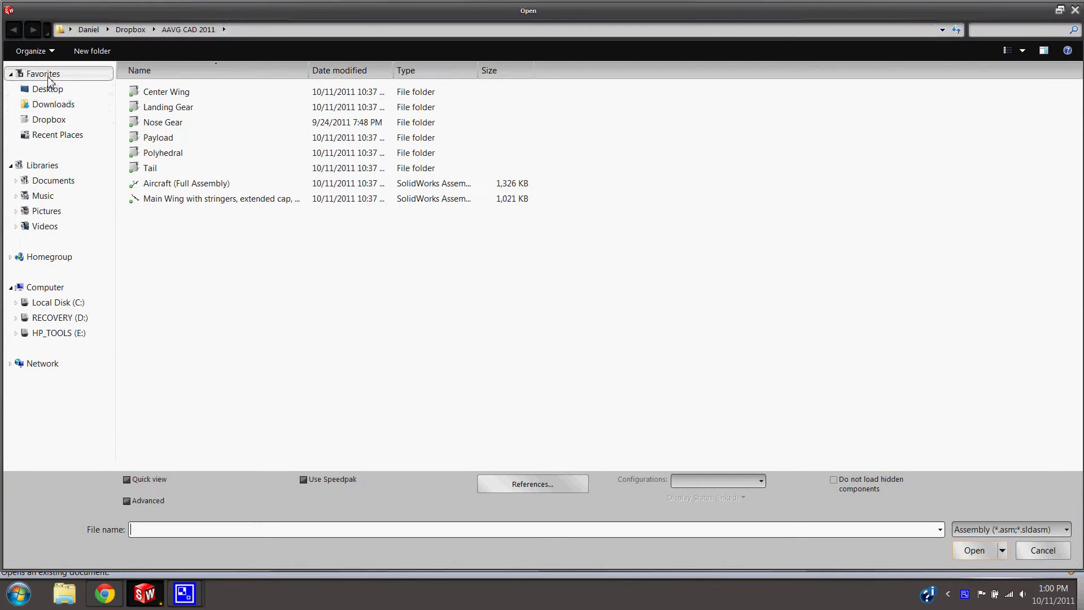
left_click(47, 89)
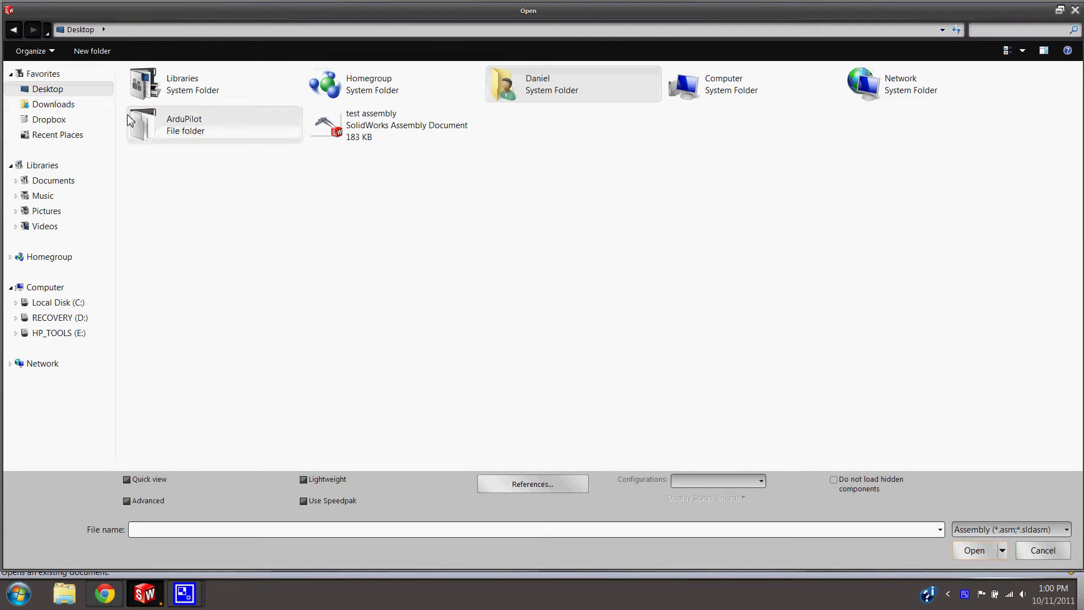
left_click(1076, 9)
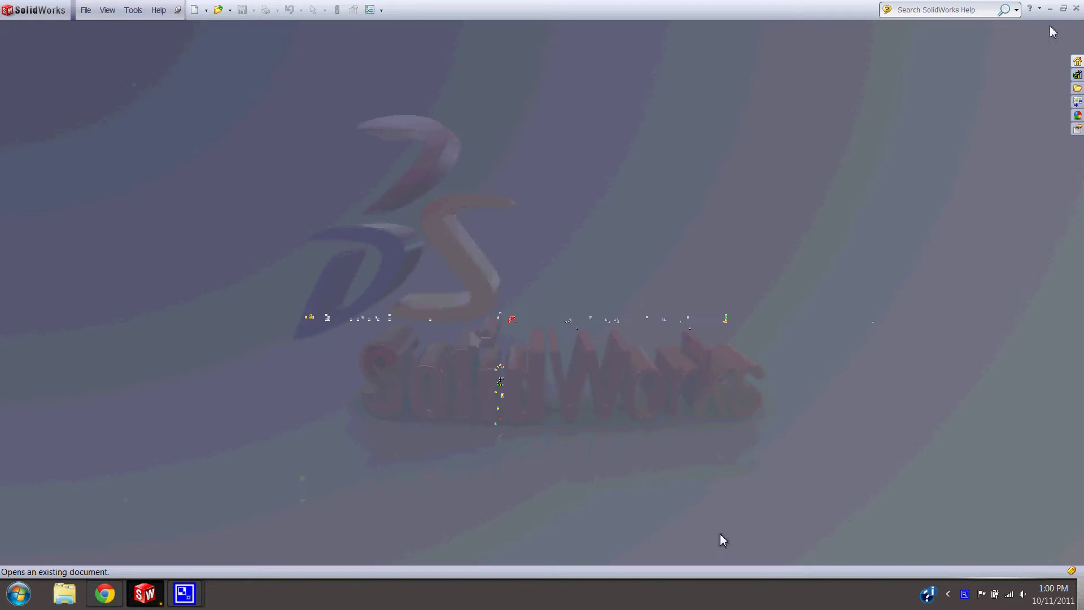
Step: Create a new assembly document
left_click(85, 13)
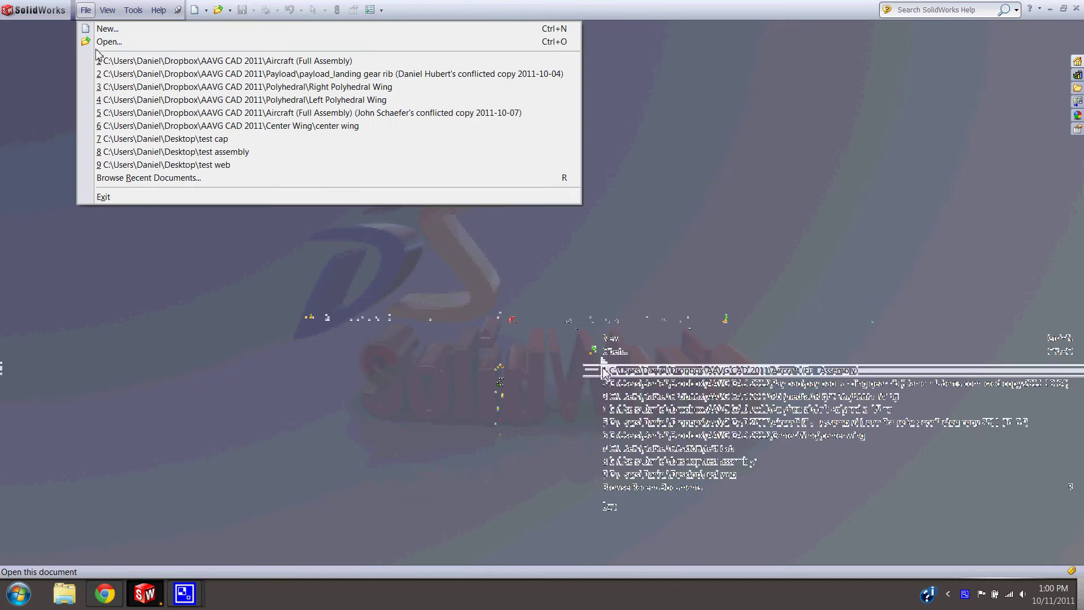
mouse_move(100, 14)
left_click(93, 16)
left_click(91, 14)
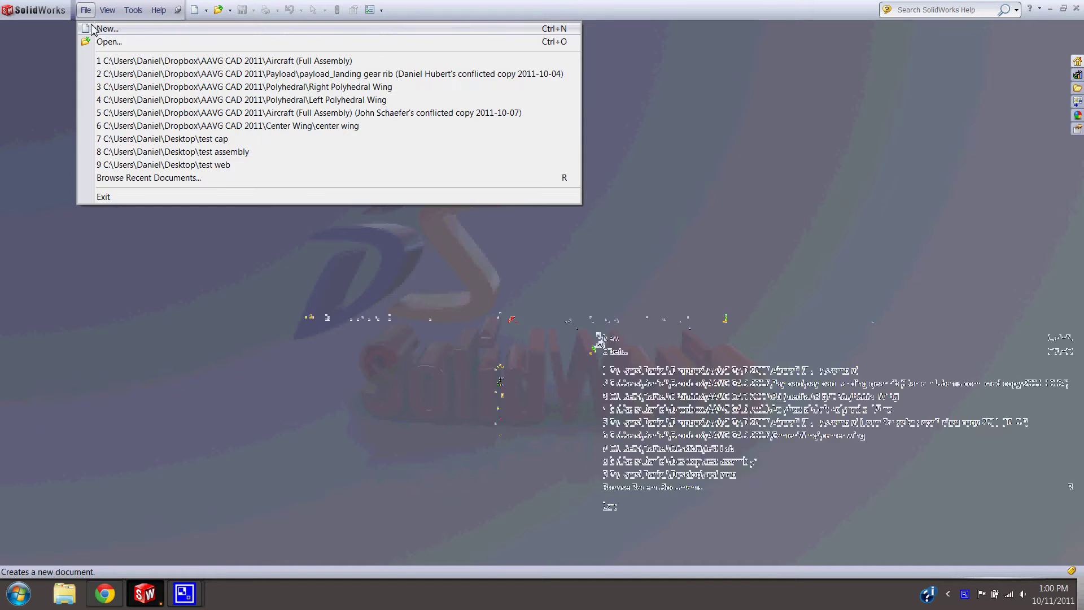
left_click(92, 28)
left_click(421, 416)
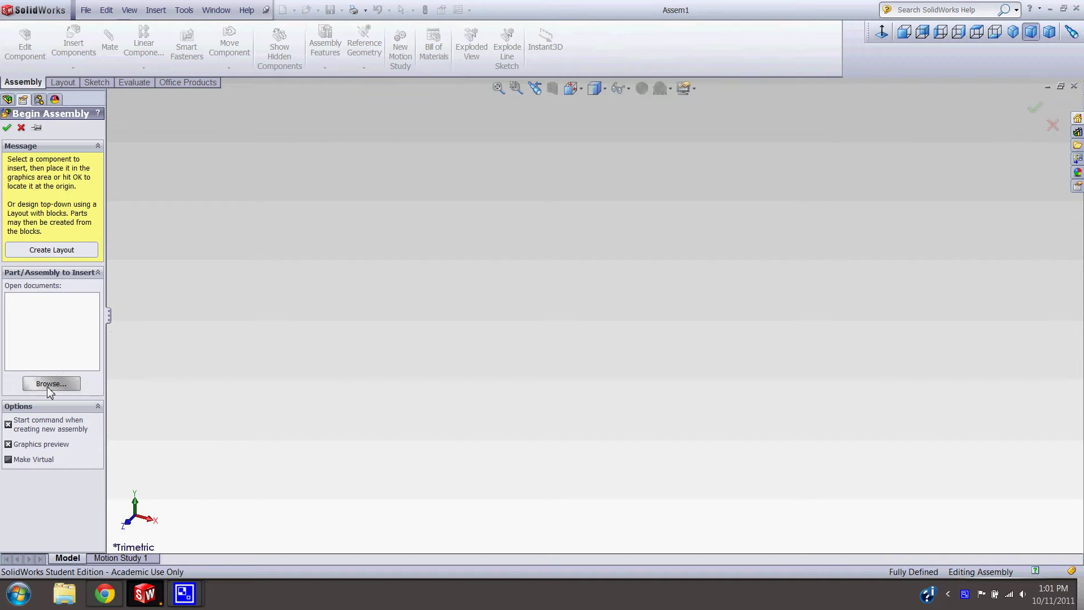
Step: Insert the "test cap" part from the Desktop as the first component and place it in the graphics area
left_click(50, 384)
left_click(47, 88)
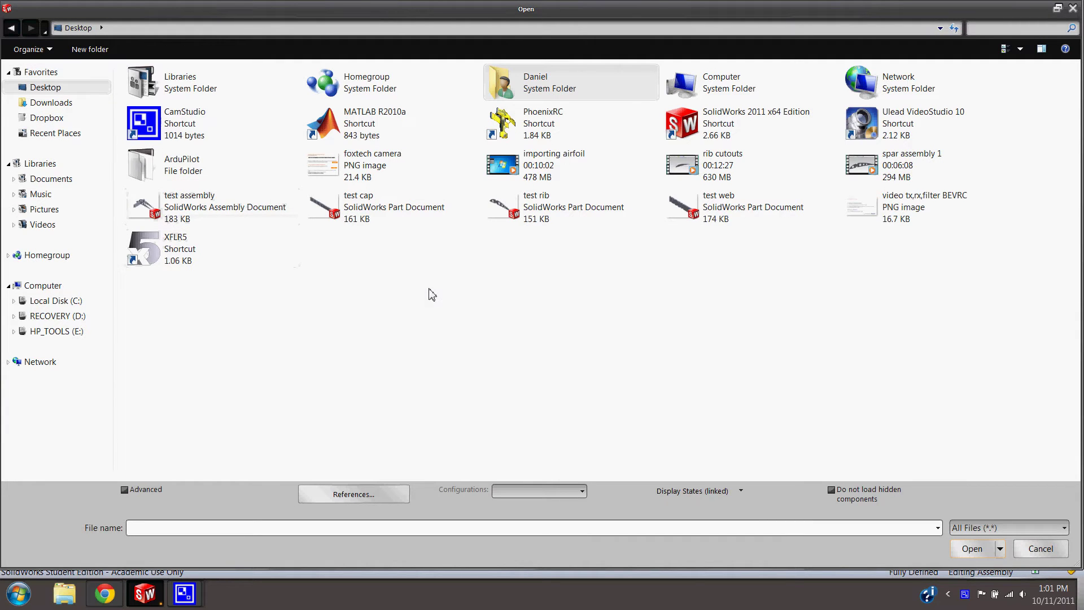
left_click(222, 221)
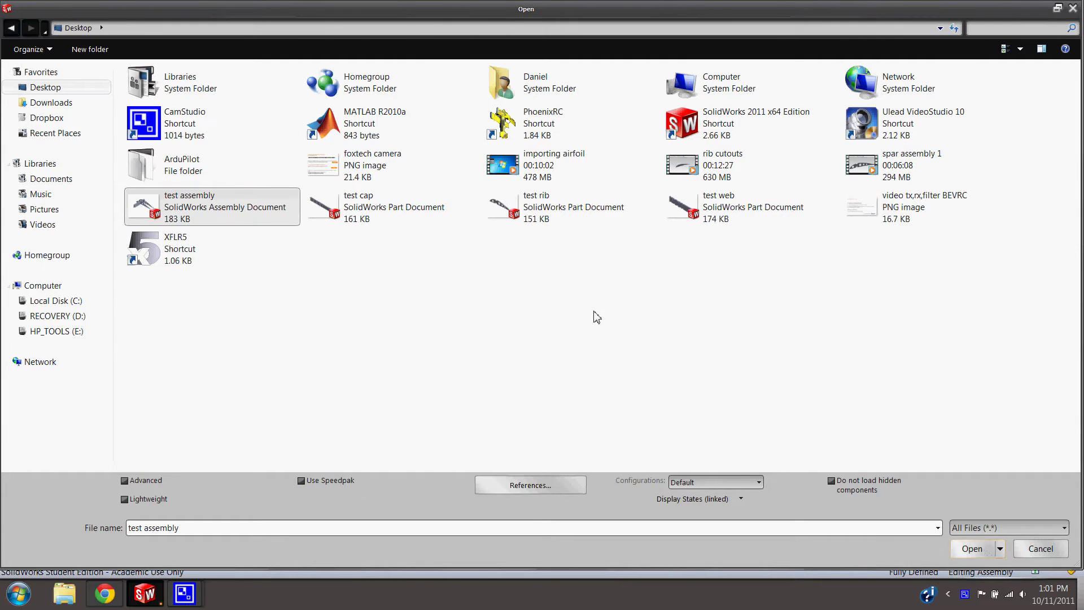
left_click(370, 223)
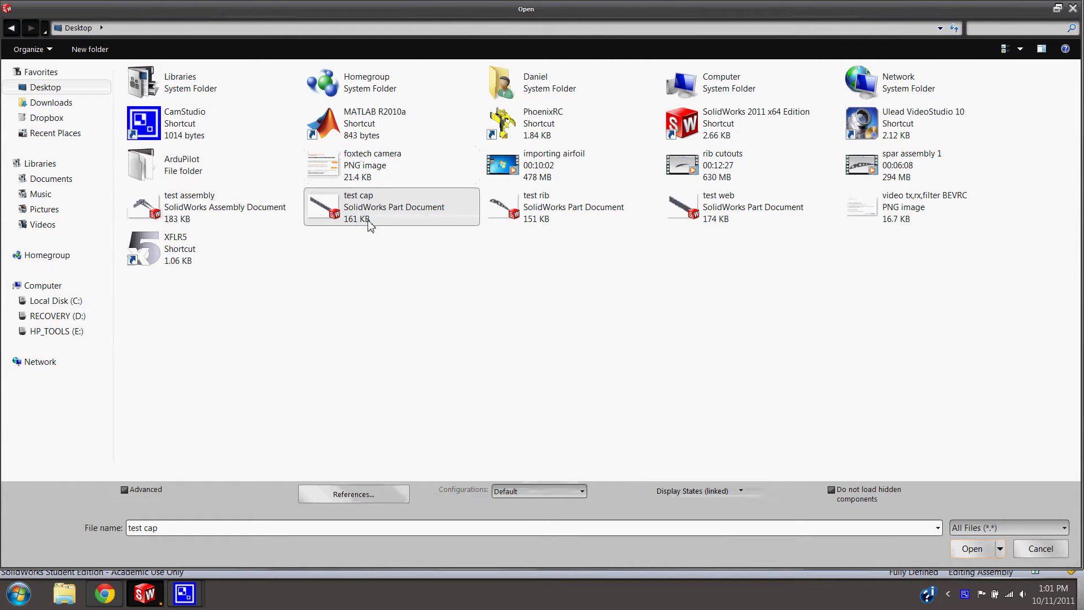
left_click(967, 549)
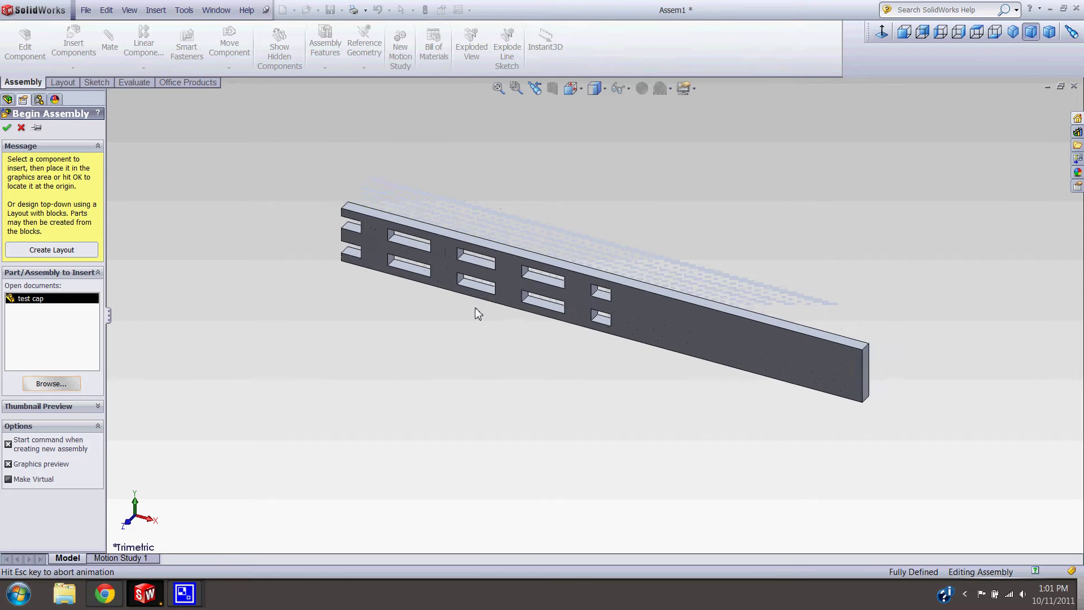
left_click(475, 307)
Step: Insert the "test web" part from the Desktop and place it in front of the test cap
left_click(74, 34)
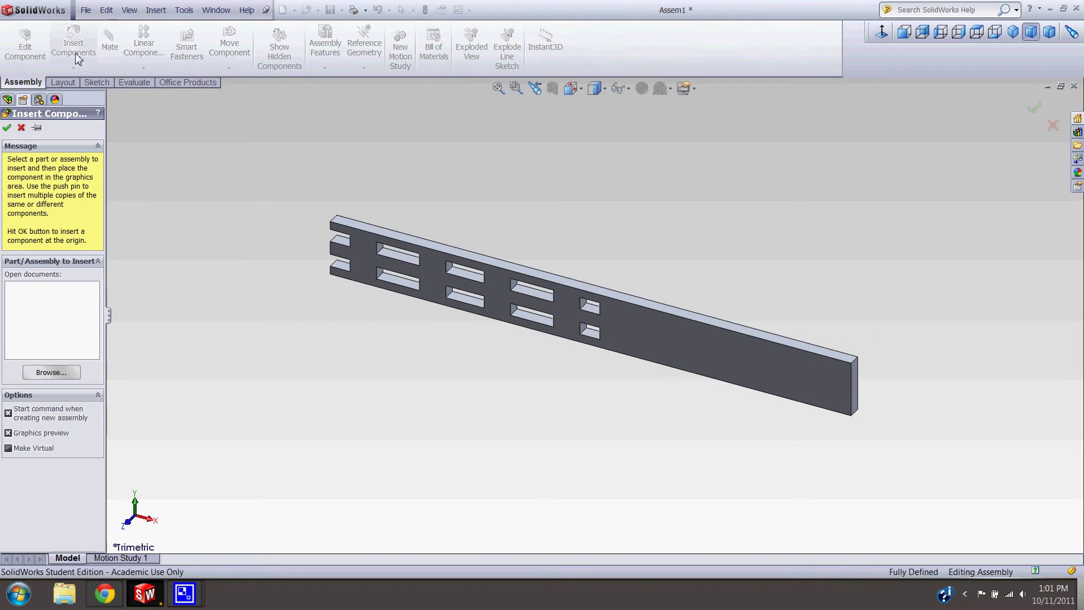
left_click(73, 372)
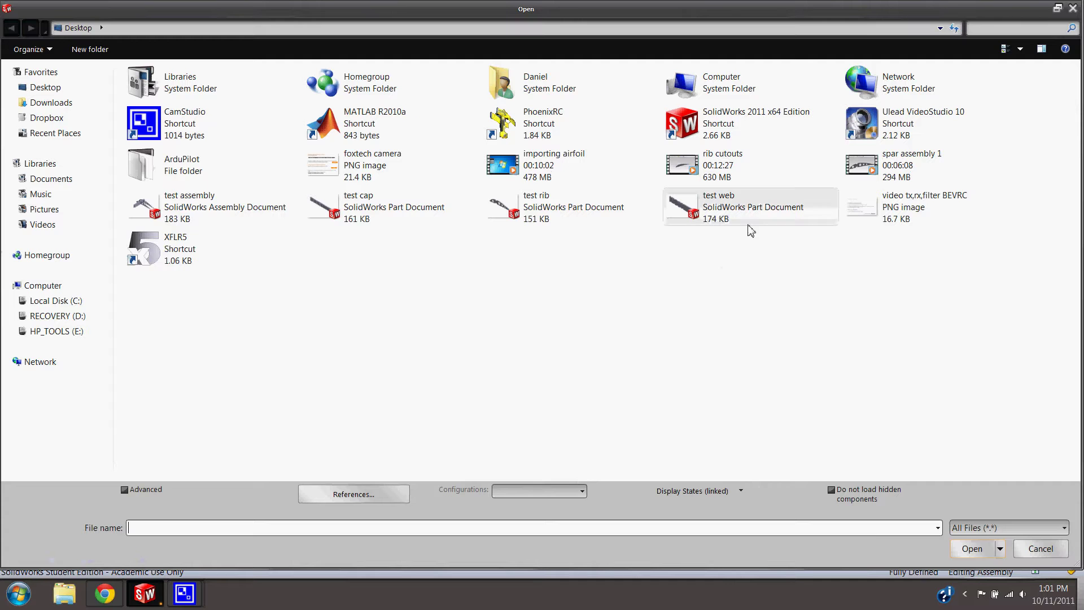
left_click(971, 548)
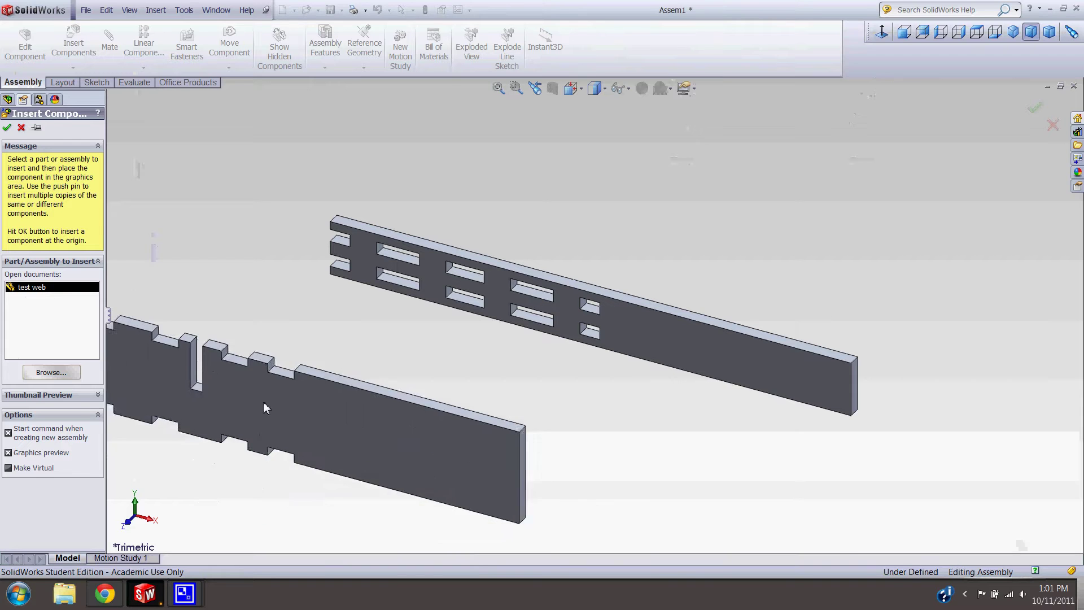
left_click(512, 368)
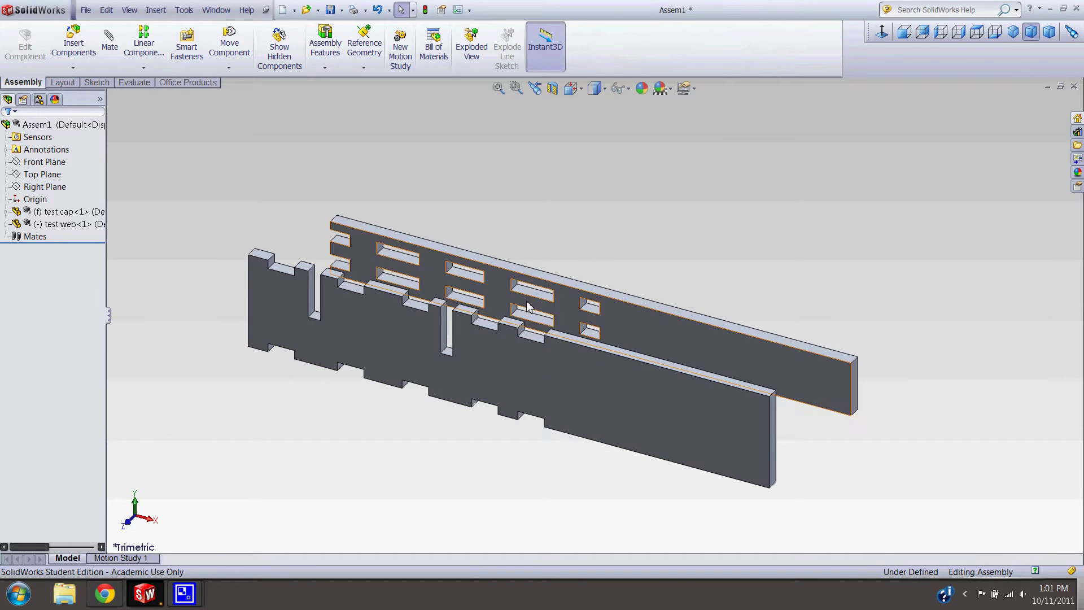
Step: Move the test web component down, clear of the test cap
scroll(510, 341, "up", 3)
scroll(508, 344, "down", 5)
left_click_drag(442, 233, 398, 336)
left_click_drag(449, 406, 477, 449)
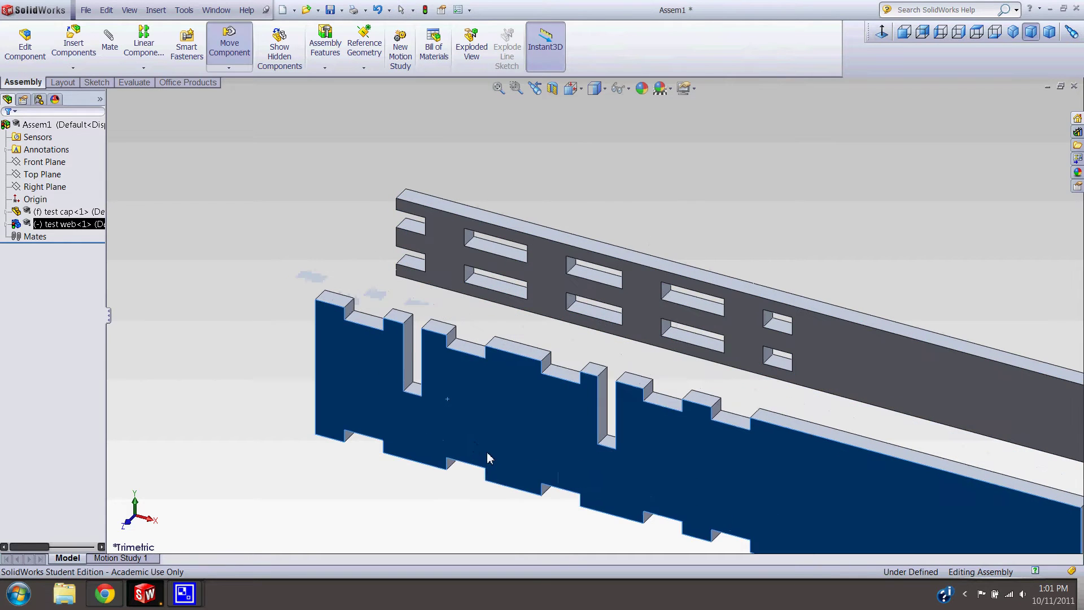
Step: Float the test cap component and move it up and away from the test web
left_click(408, 250)
right_click(436, 253)
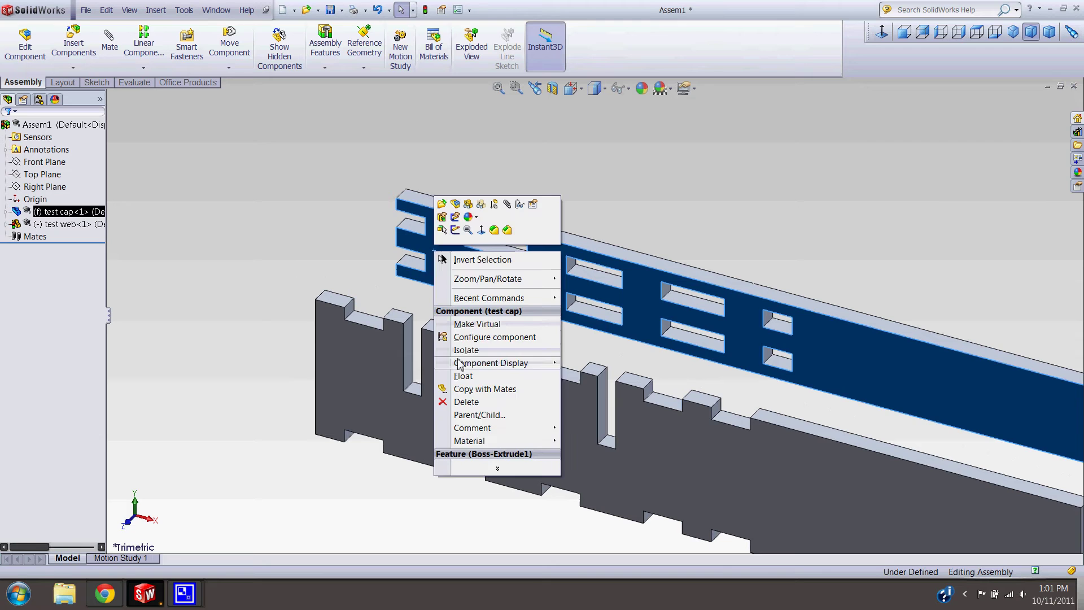
left_click(462, 376)
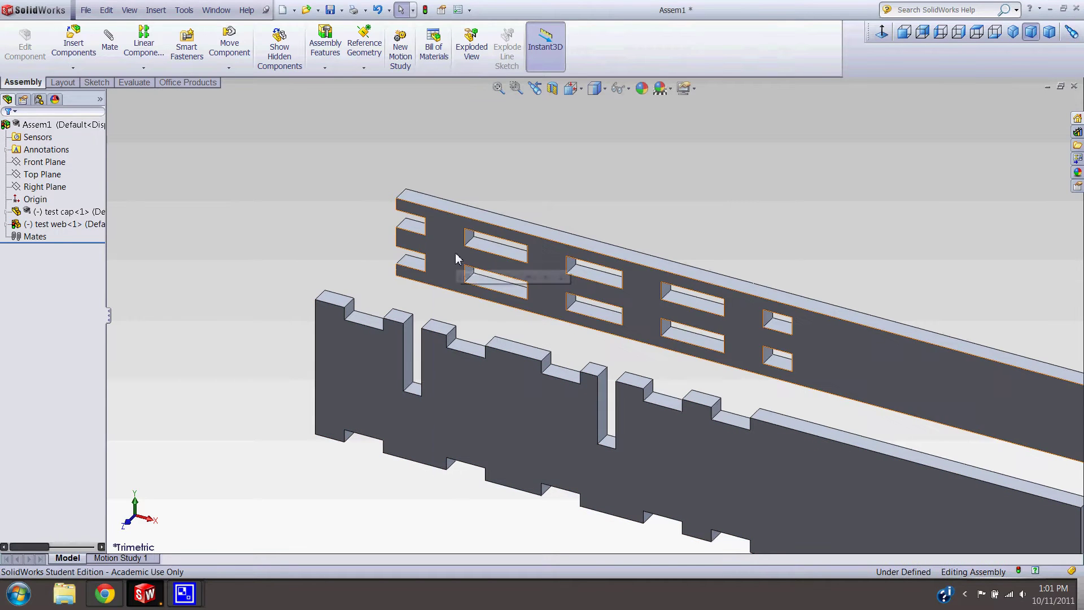
left_click_drag(423, 257, 328, 146)
Step: Fix the test web component in place and shift the floating test cap above it
right_click(368, 370)
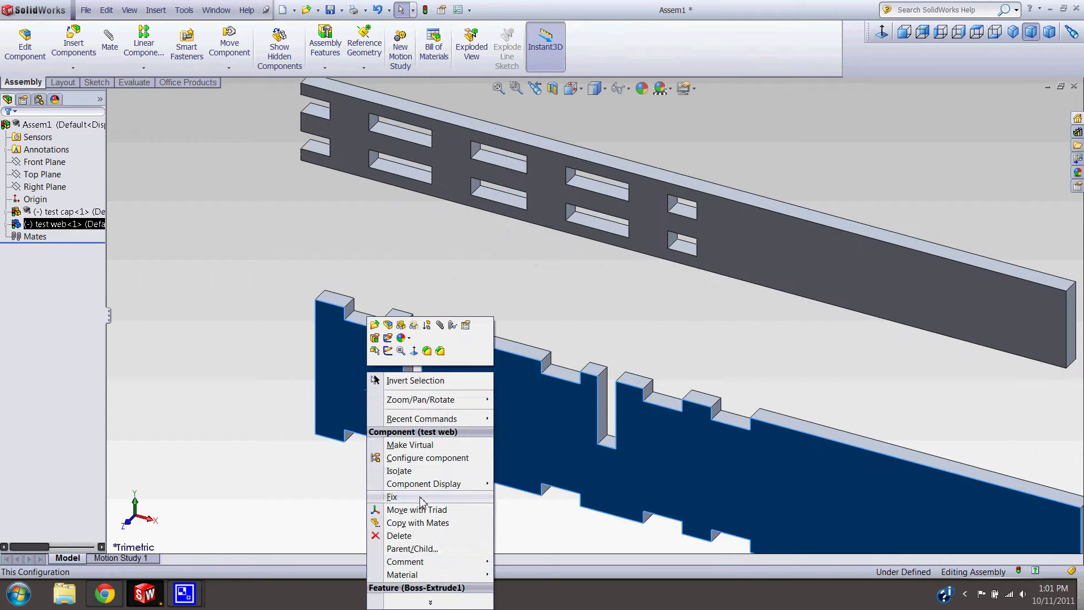
left_click(392, 496)
scroll(599, 316, "up", 4)
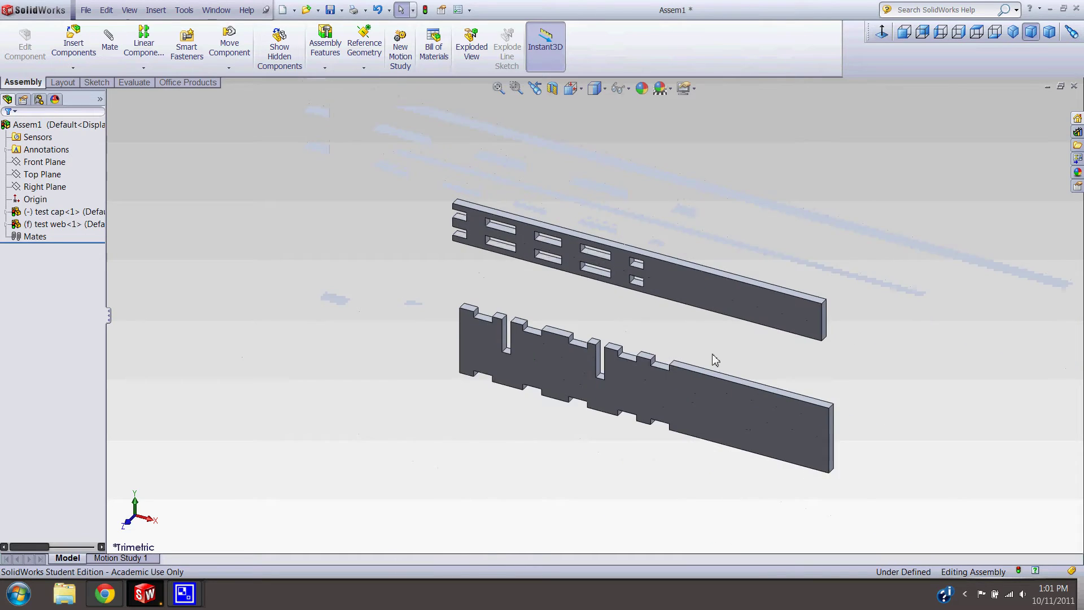
scroll(742, 360, "down", 2)
left_click_drag(764, 284, 804, 322)
scroll(511, 350, "down", 3)
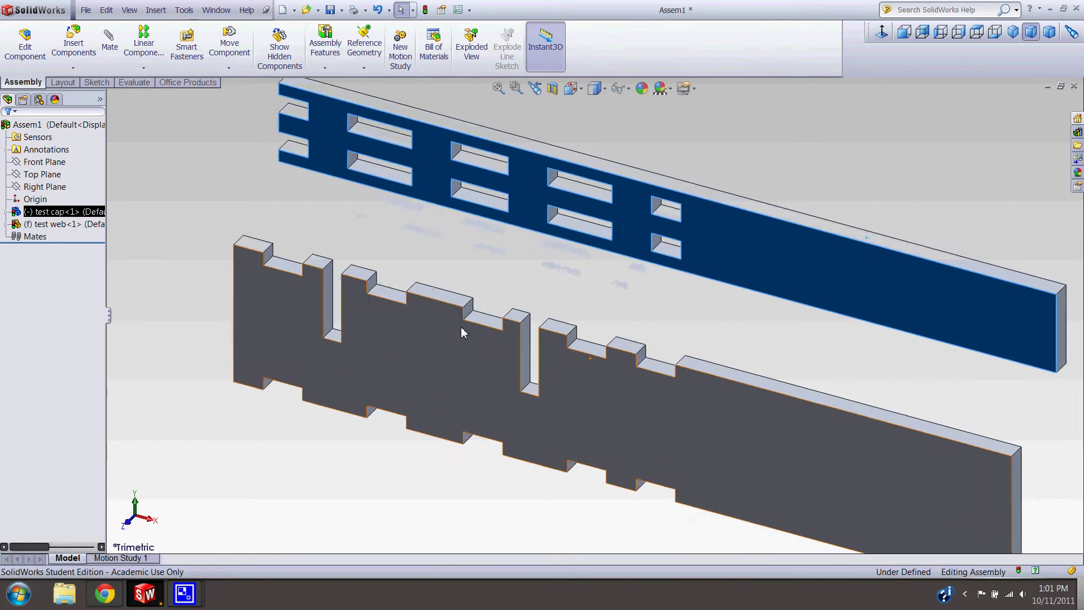
scroll(342, 177, "up", 2)
left_click(462, 202)
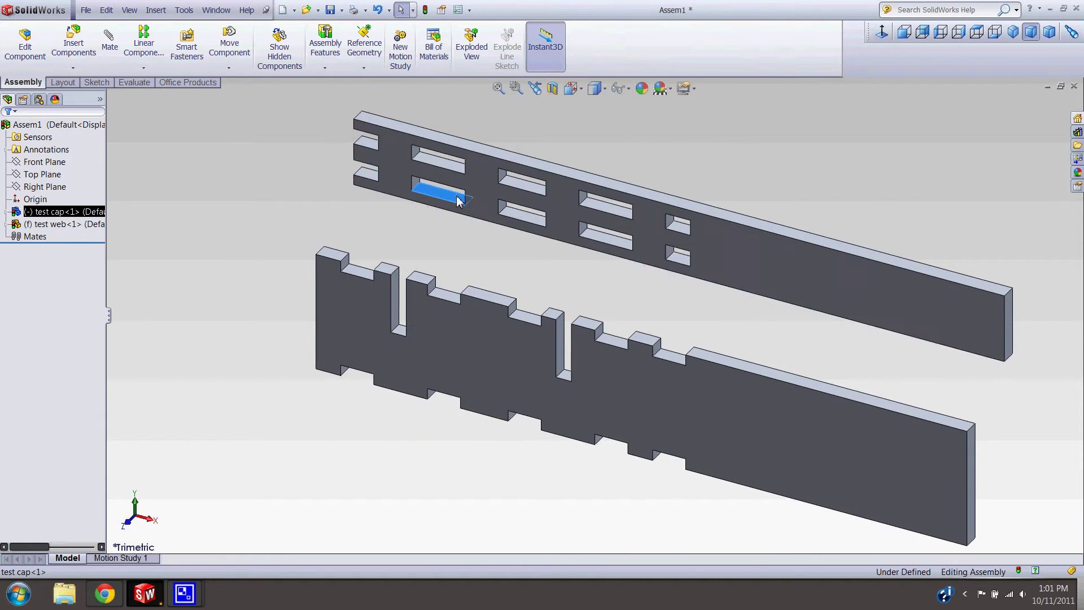
scroll(445, 286, "up", 2)
left_click(377, 266)
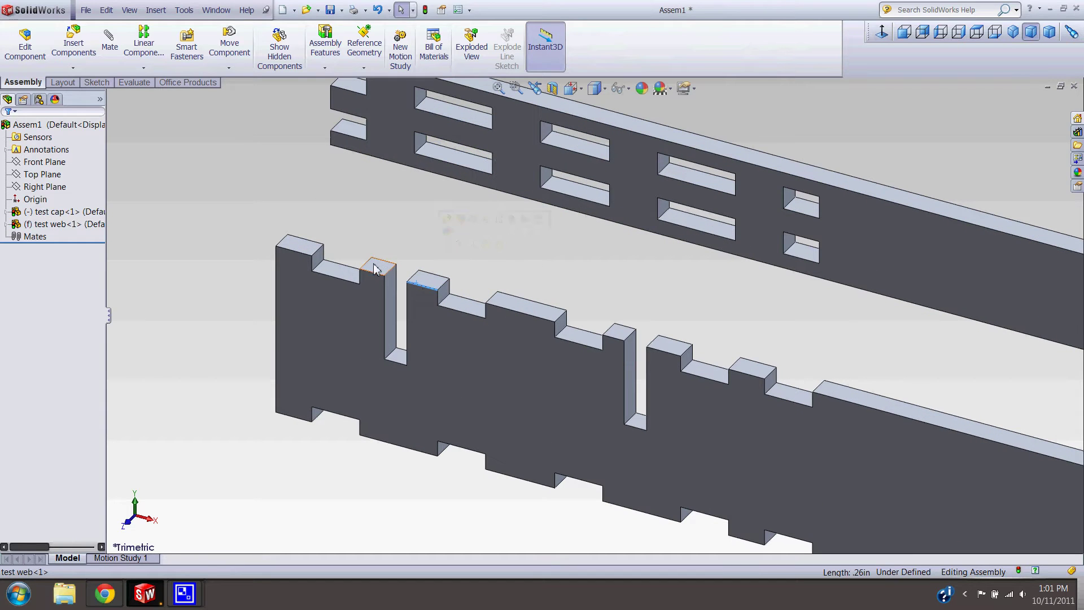
left_click(540, 309)
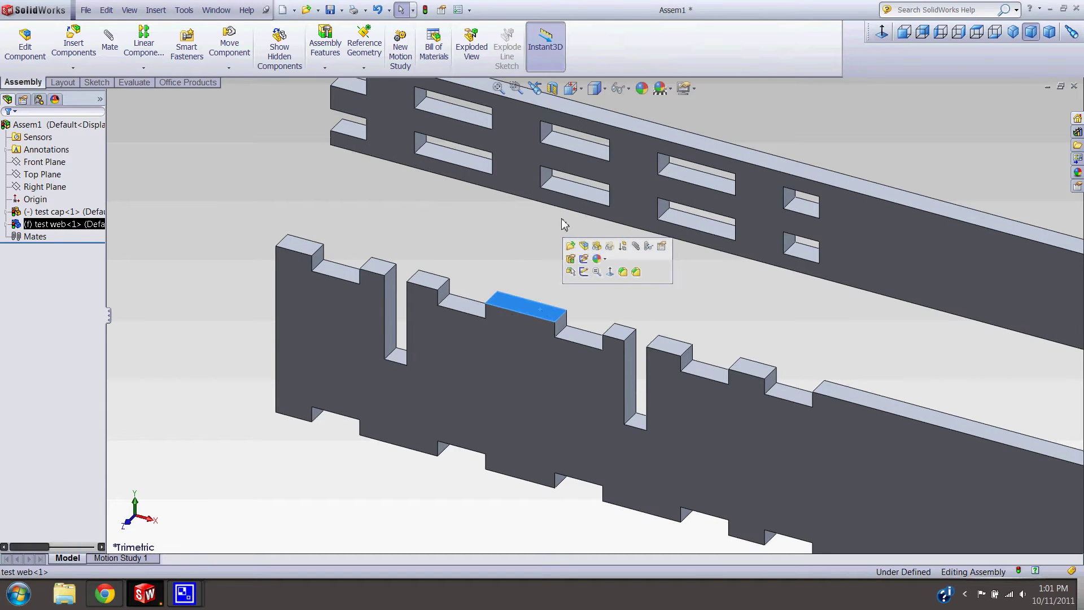
left_click(538, 277)
scroll(537, 254, "up", 2)
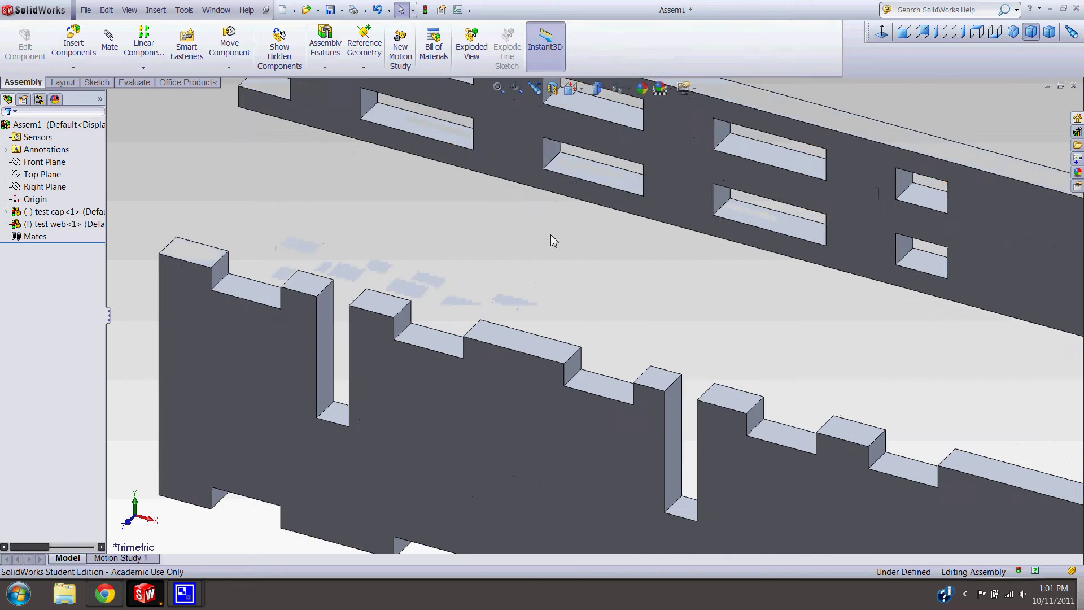
Step: Add a coincident mate between the lower wall of a test cap slot and the broad side face of the test web
left_click(601, 186)
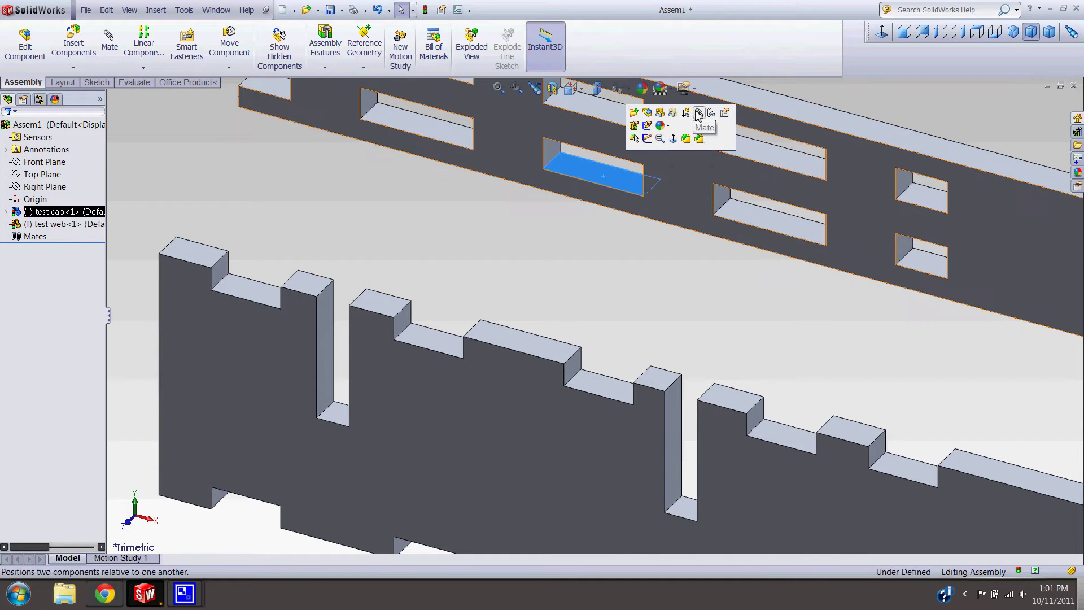
key("m")
scroll(606, 286, "up", 4)
middle_click_drag(580, 322, 471, 270)
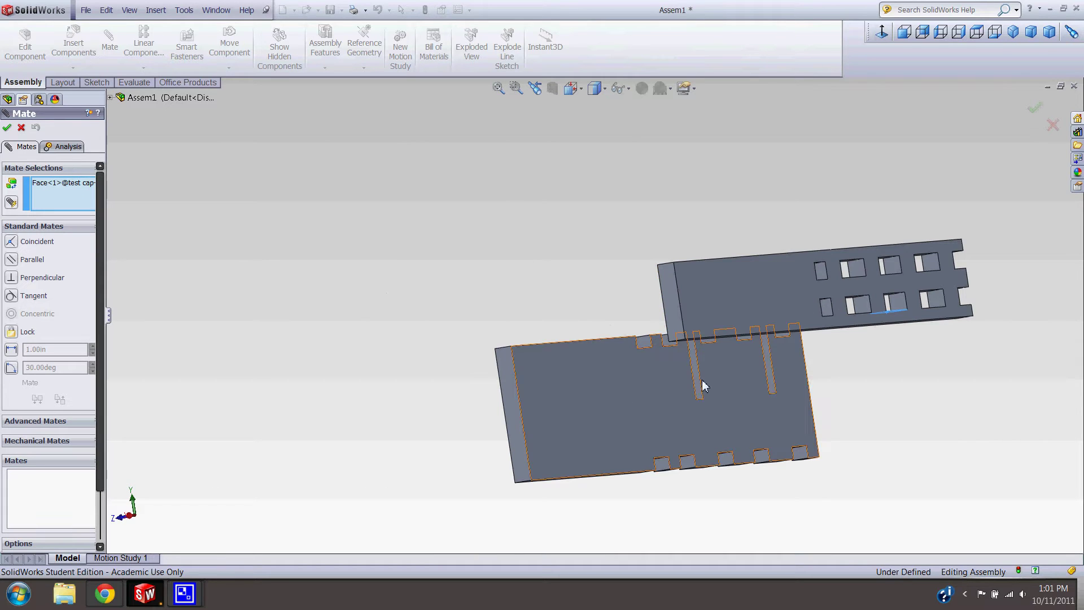
left_click(659, 384)
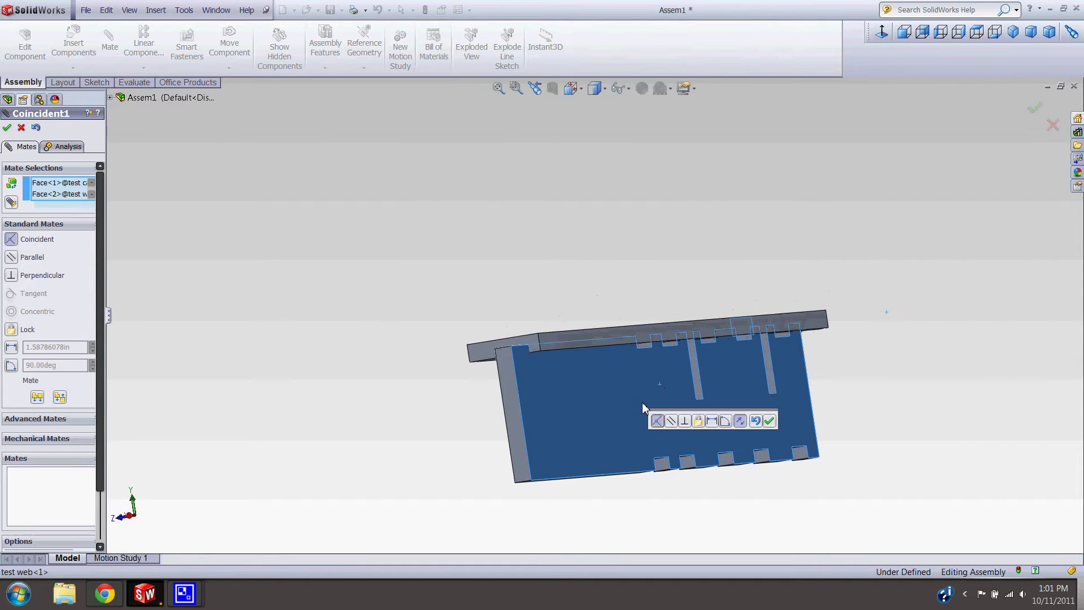
scroll(671, 329, "up", 3)
scroll(668, 326, "down", 6)
middle_click_drag(479, 351, 518, 417)
scroll(525, 283, "down", 3)
scroll(469, 193, "up", 3)
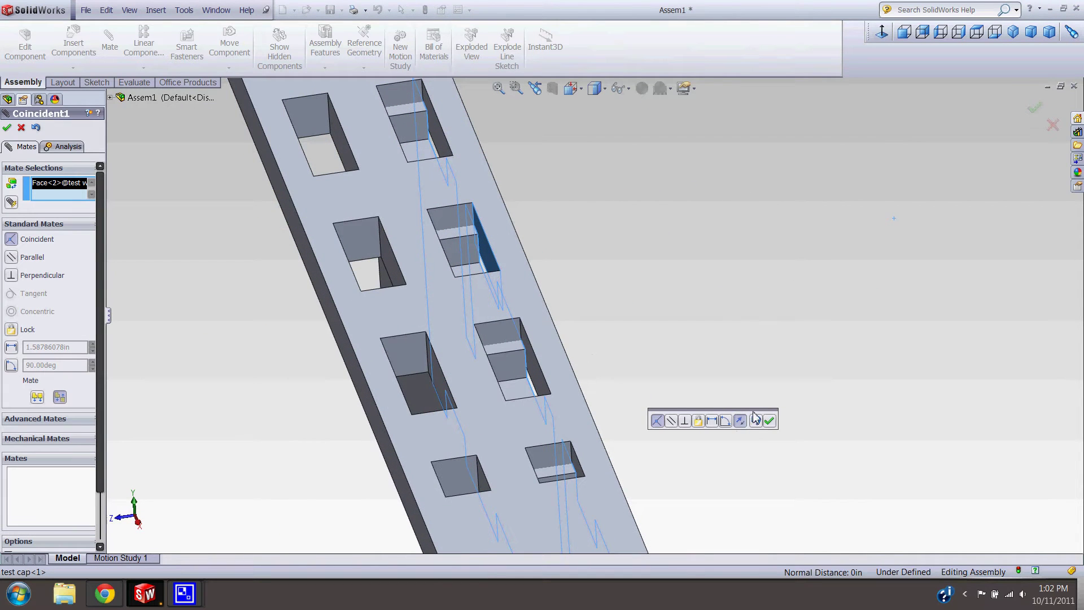
left_click(768, 421)
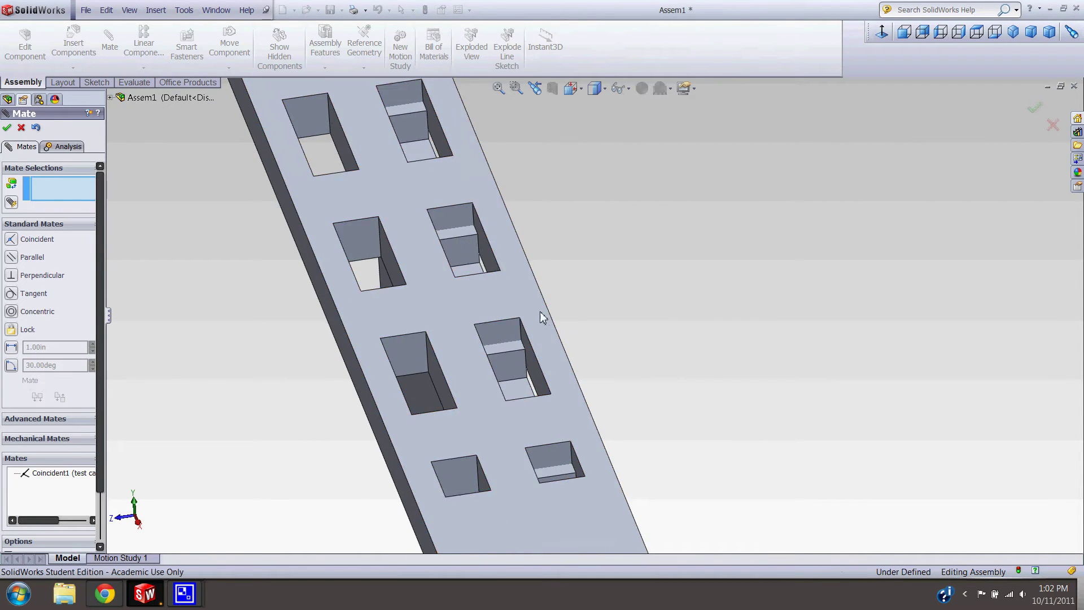
Step: Slide the test cap along the web and mate its outer face coincident with the top face of a test web tab
left_click_drag(538, 309, 518, 265)
left_click(517, 265)
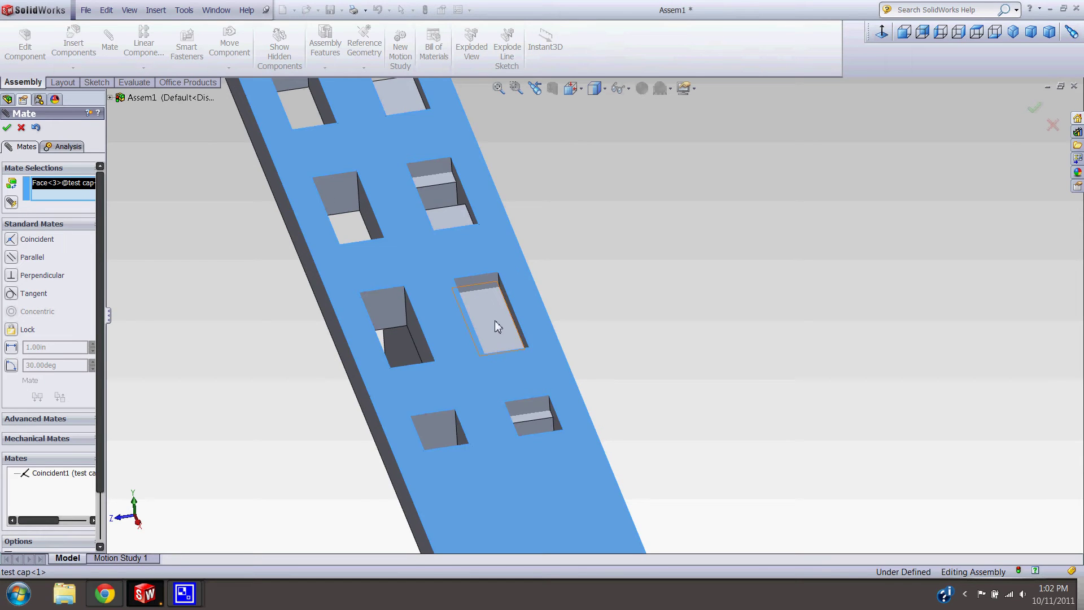
left_click(556, 432)
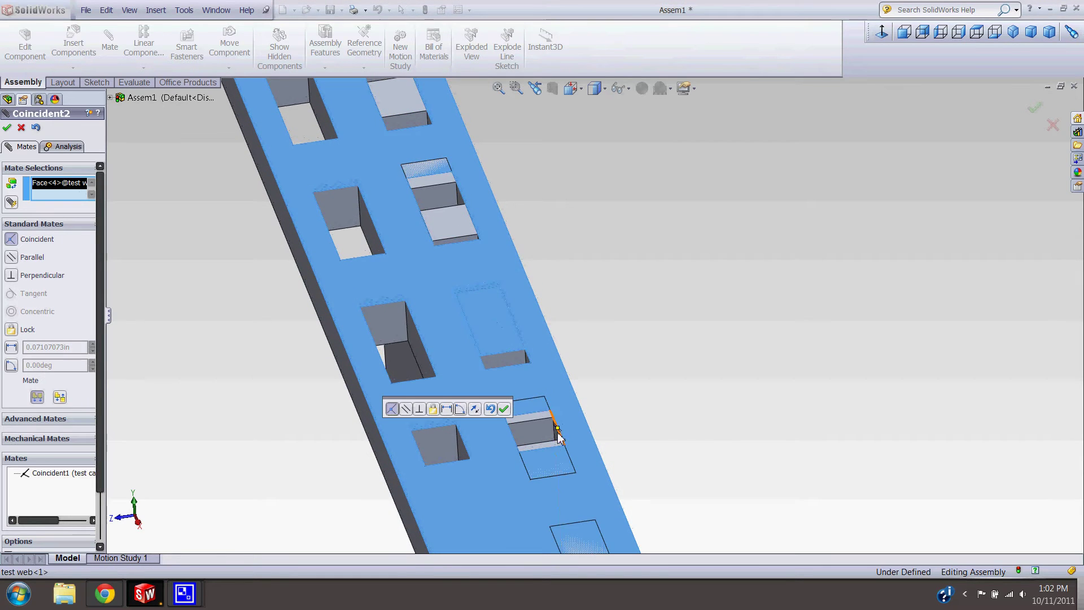
left_click(506, 411)
Step: Slide the floating test cap toward the end of the test web so its slots nearly line up with the tabs
scroll(558, 316, "up", 7)
middle_click_drag(567, 308, 707, 419)
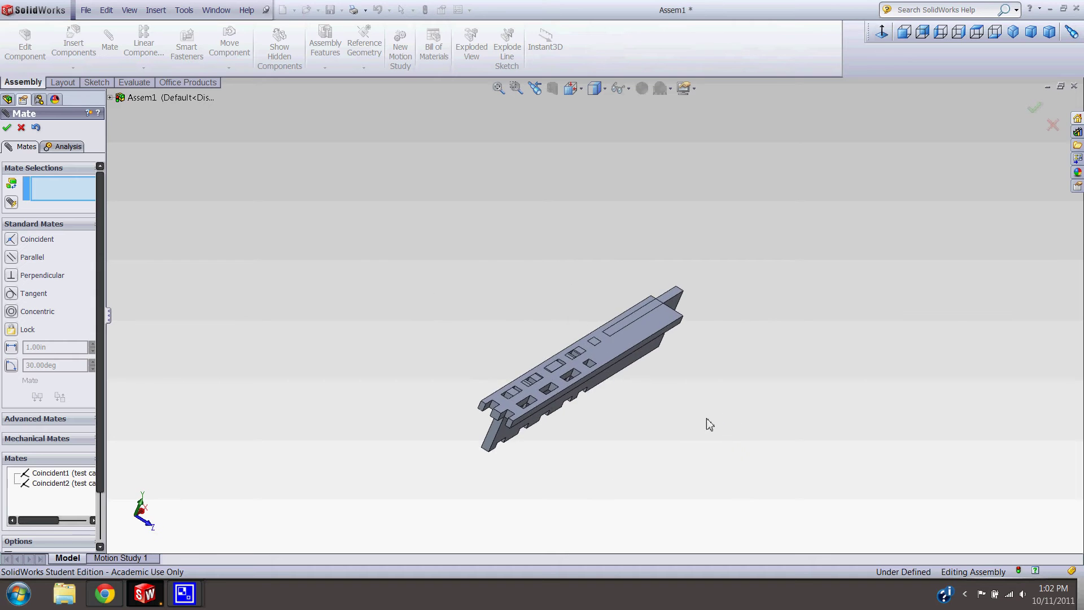
scroll(503, 435, "up", 8)
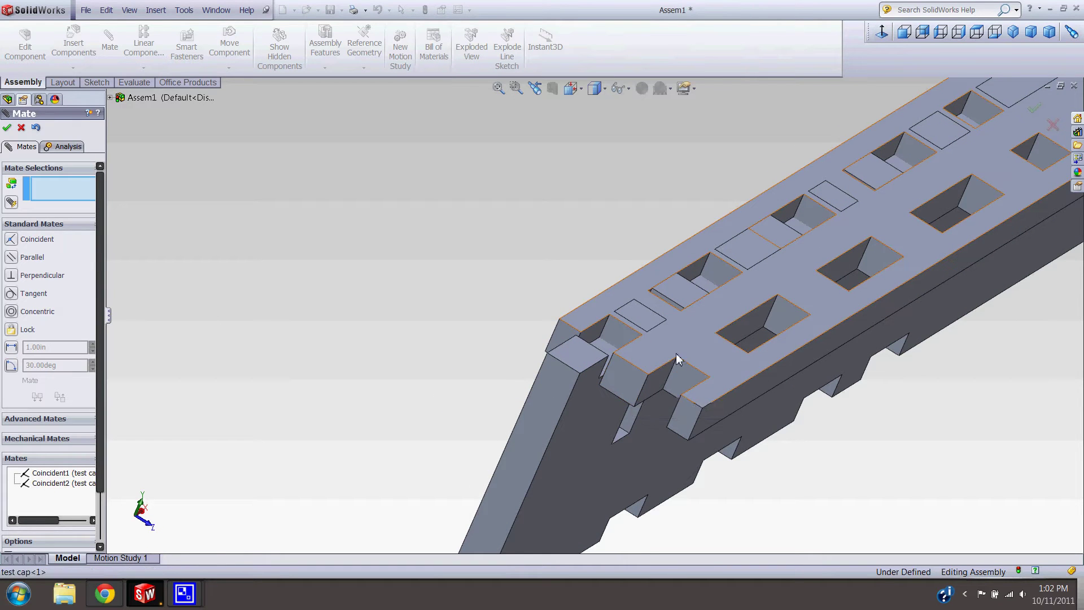
left_click_drag(676, 353, 650, 393)
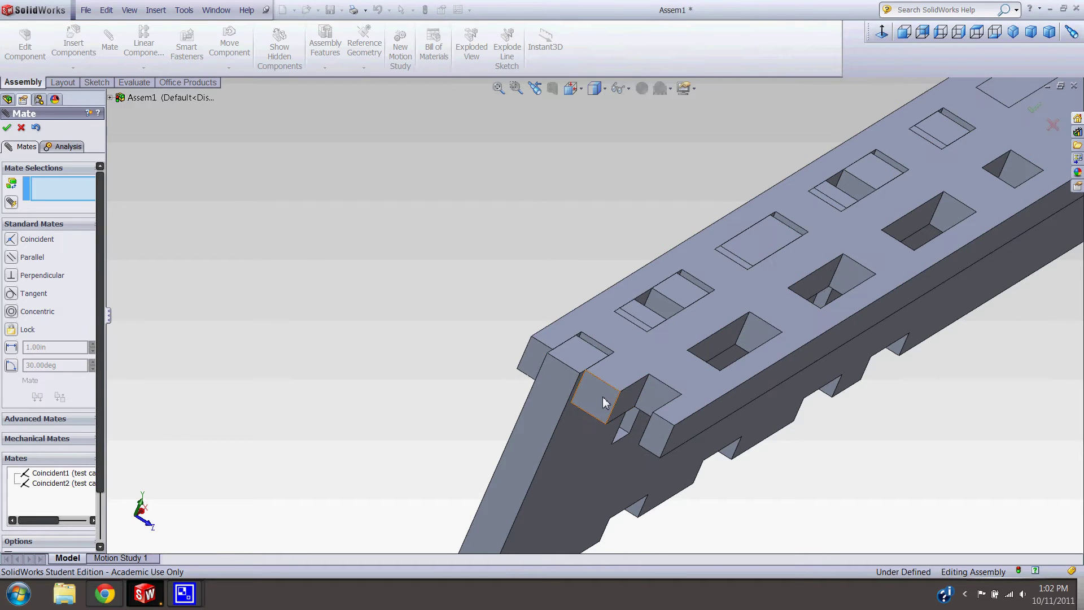
Step: Mate the test cap's middle end face coincident with the end face of the test web and finish mating
left_click(603, 398)
left_click(536, 398)
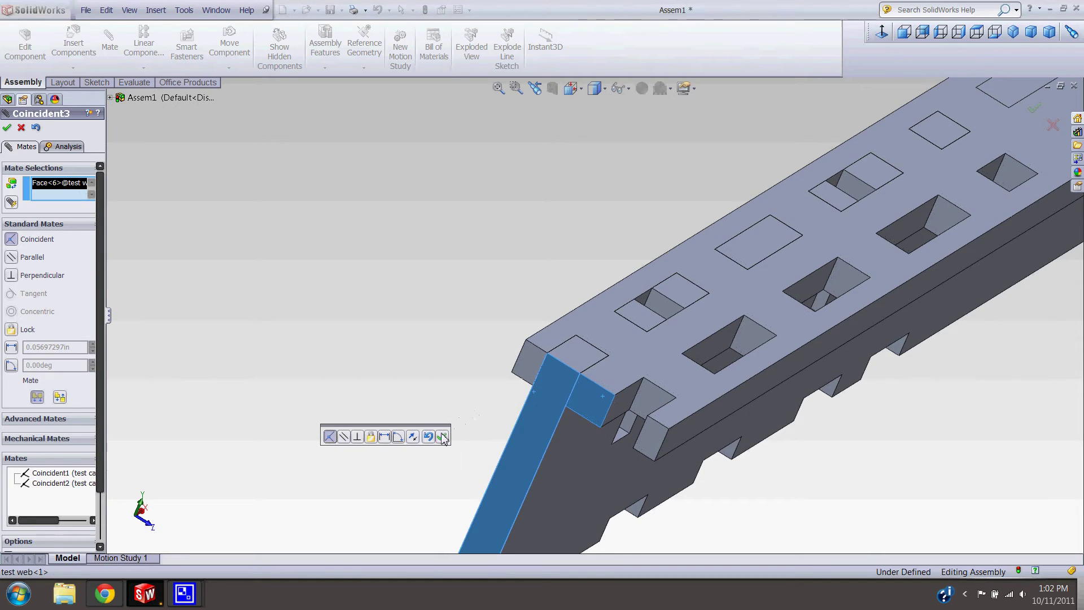
left_click(443, 441)
scroll(528, 320, "up", 5)
middle_click_drag(725, 361, 549, 385)
scroll(549, 385, "up", 2)
middle_click_drag(683, 271, 810, 220)
scroll(626, 324, "down", 7)
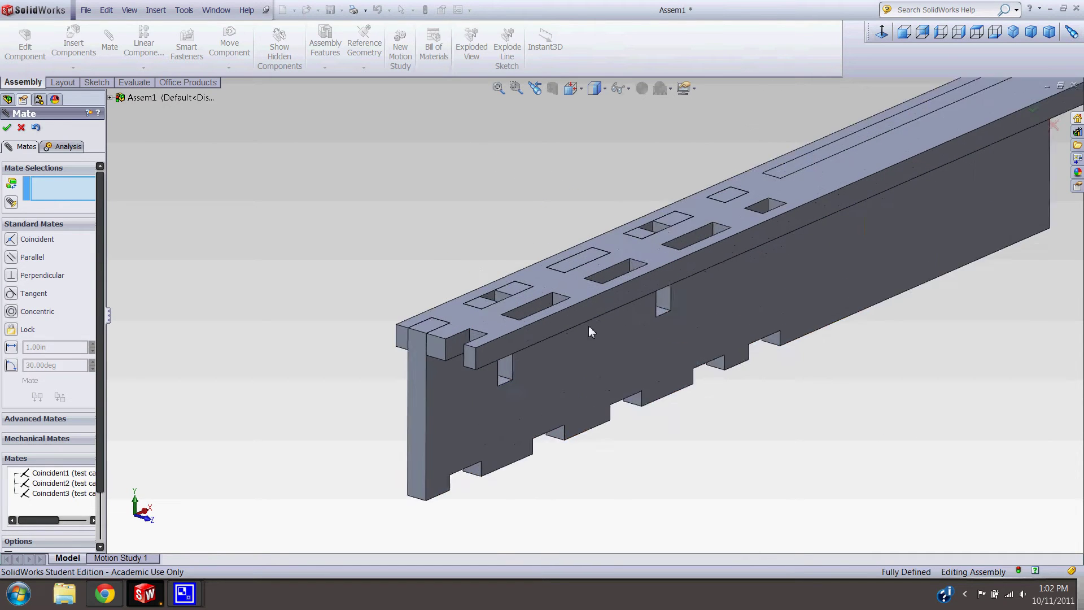
left_click(7, 128)
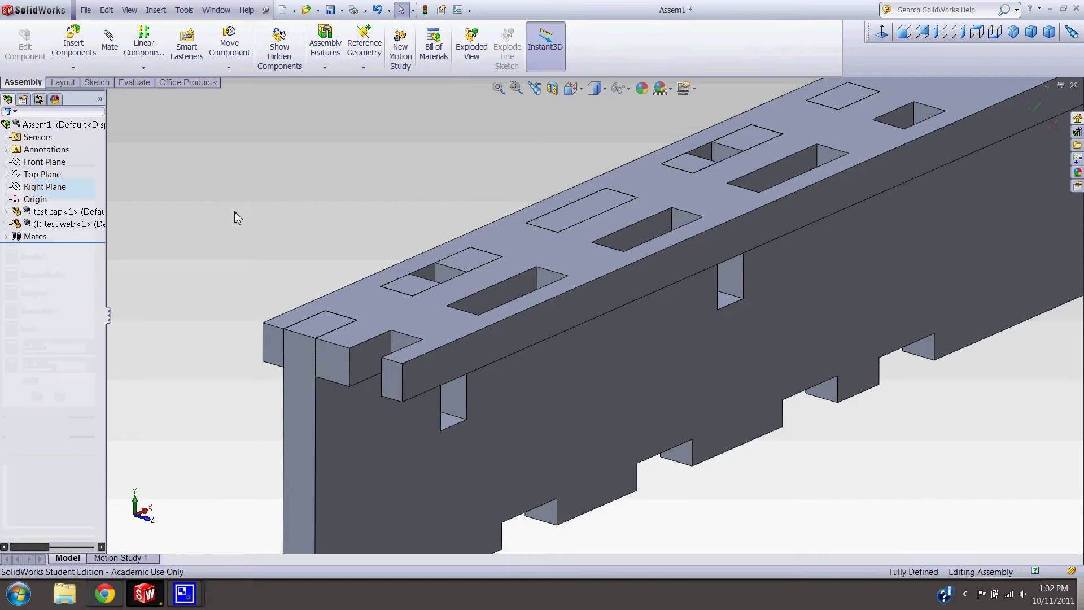
Step: Insert the test rib part from the Desktop and place it beside the spar
left_click(80, 50)
left_click(50, 372)
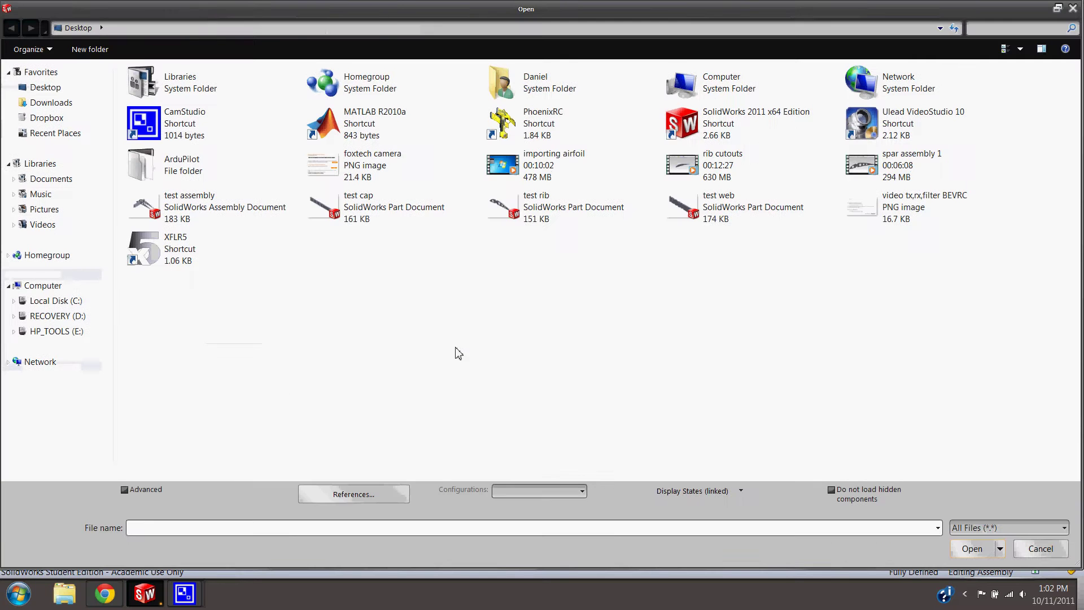
left_click(967, 549)
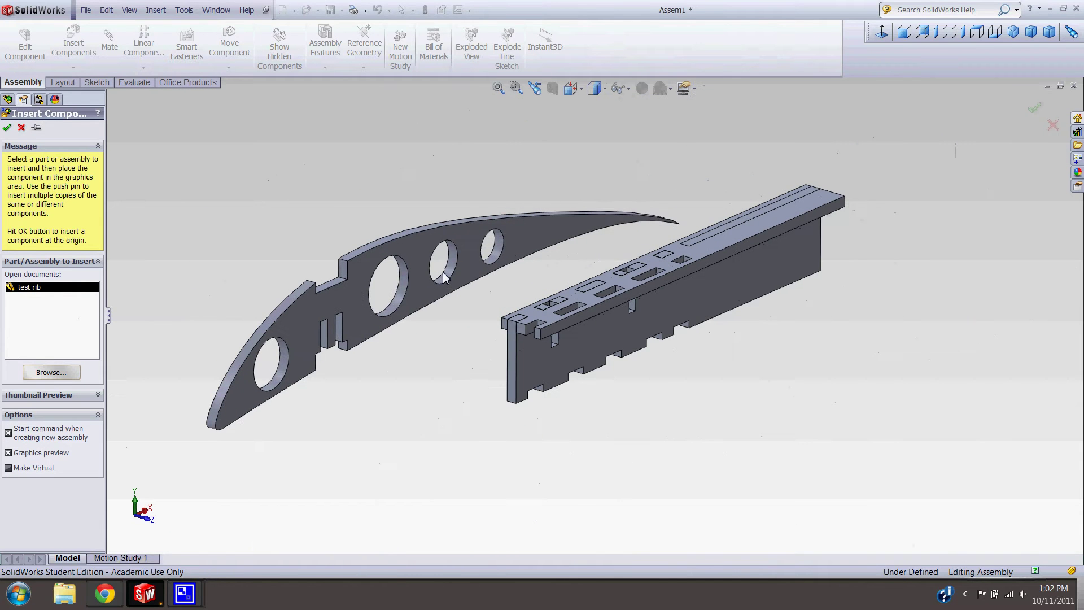
left_click(445, 275)
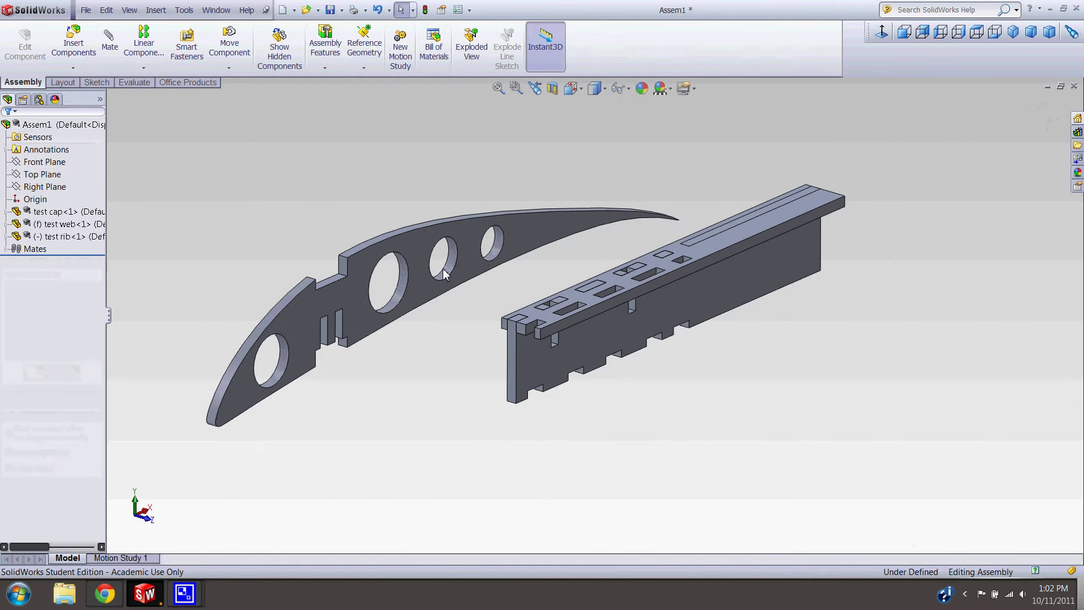
Step: Rotate the test rib freely with Rotate Component so its nose turns around to the opposite side of the spar
middle_click_drag(534, 382, 482, 304)
scroll(413, 281, "down", 4)
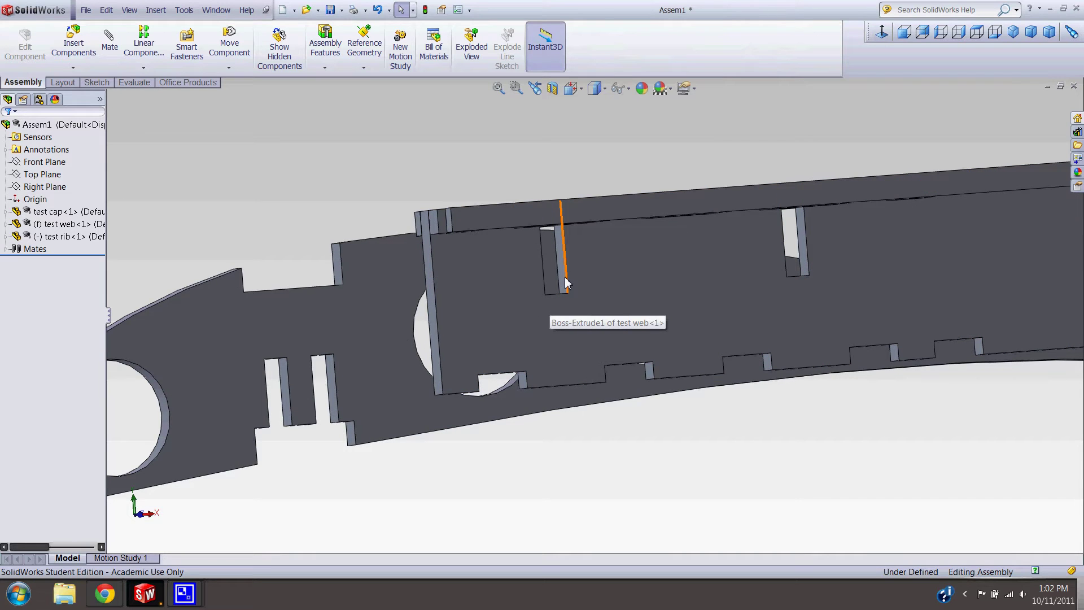
scroll(347, 192, "up", 5)
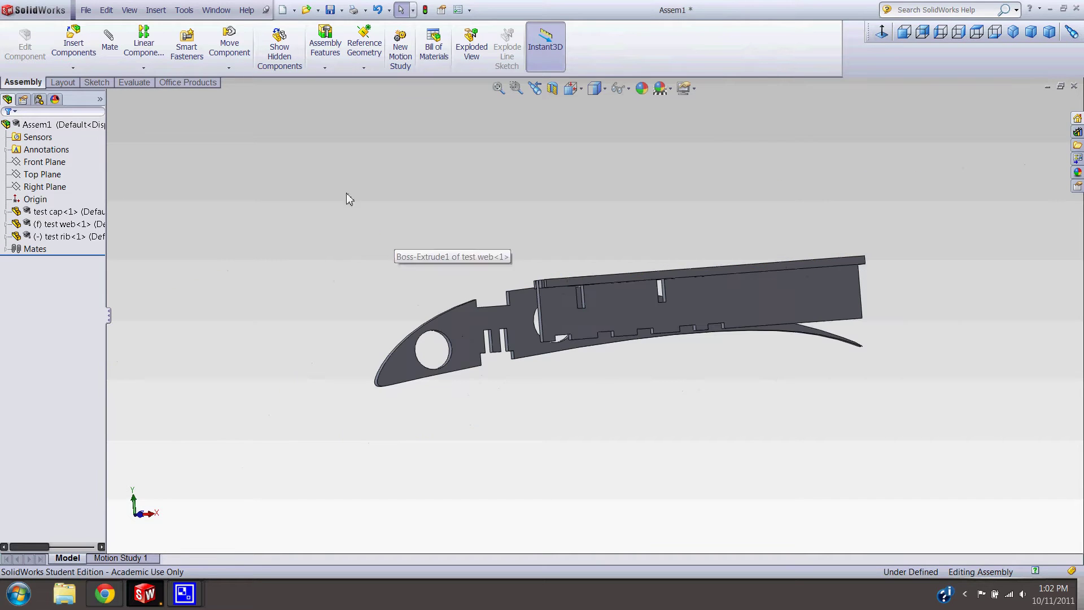
left_click(240, 69)
left_click(241, 93)
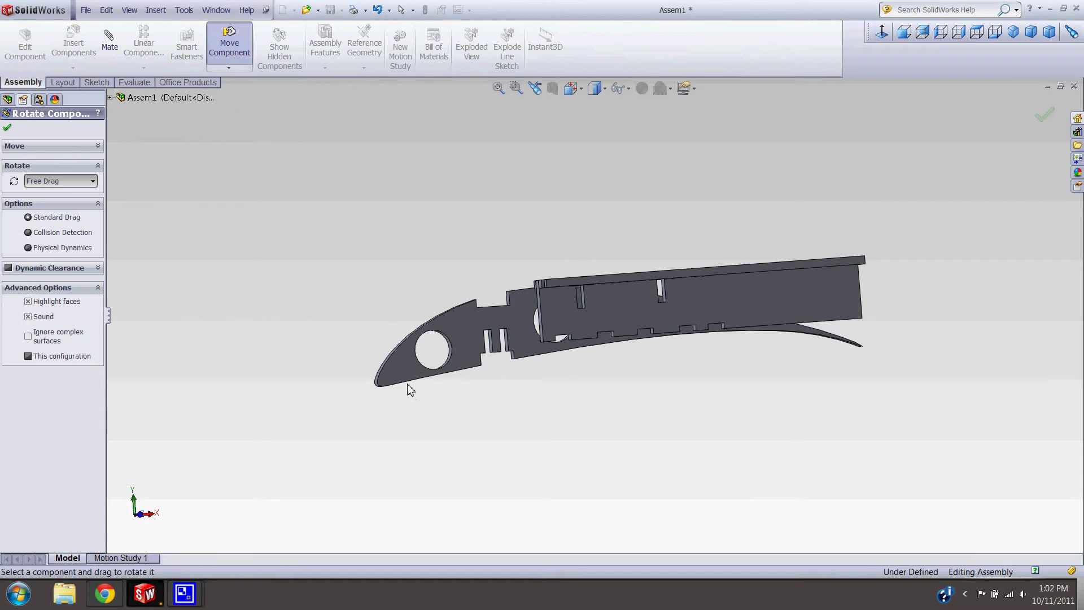
left_click_drag(403, 371, 518, 418)
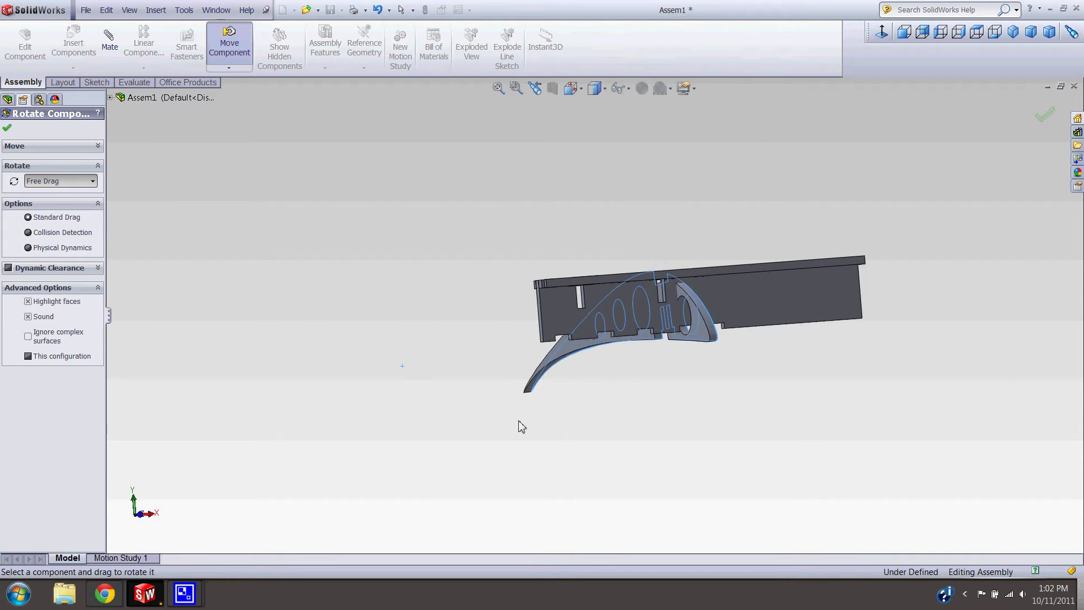
key("Escape")
Step: Move the test rib across the spar so its slots are exposed in front of the web
middle_click_drag(610, 370, 715, 419)
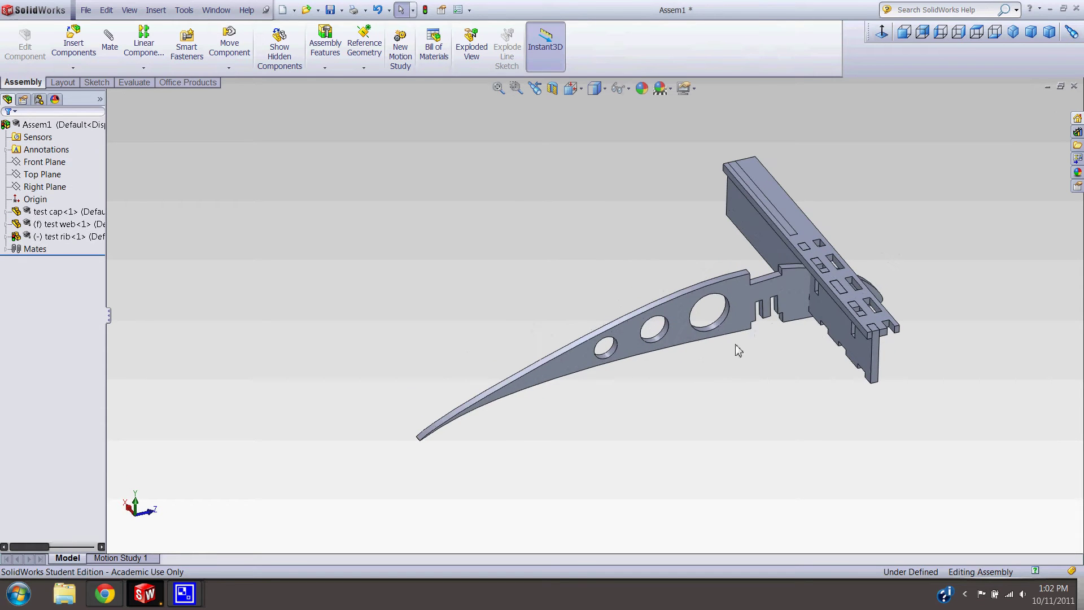
left_click_drag(743, 329, 900, 355)
middle_click_drag(899, 356, 742, 379)
scroll(742, 380, "down", 5)
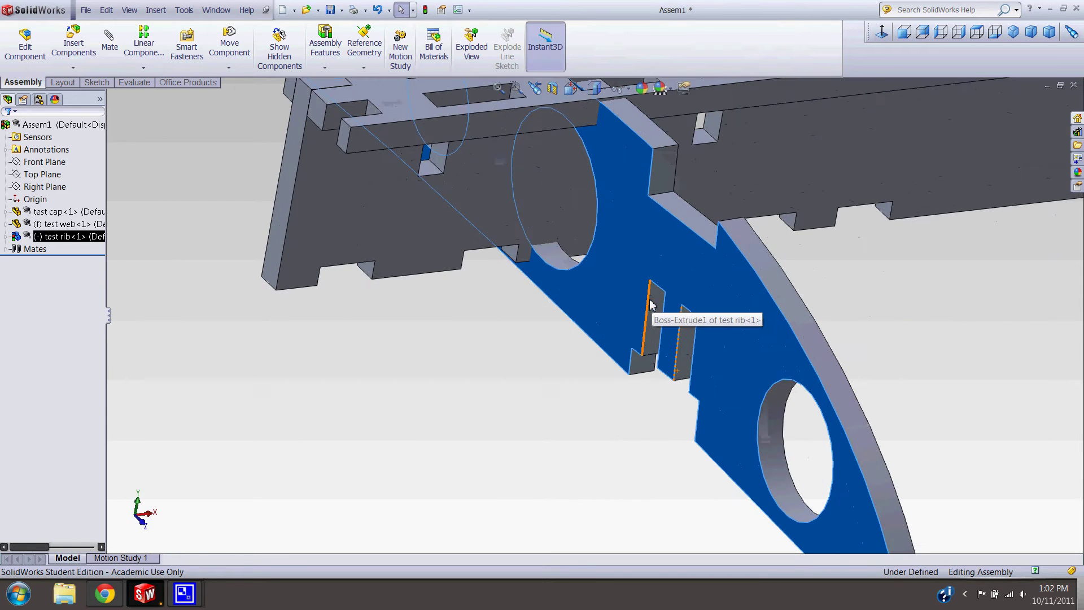
Step: Add a coincident mate between an inner wall of the test rib's narrow slot and the broad side face of the test web
left_click(650, 305)
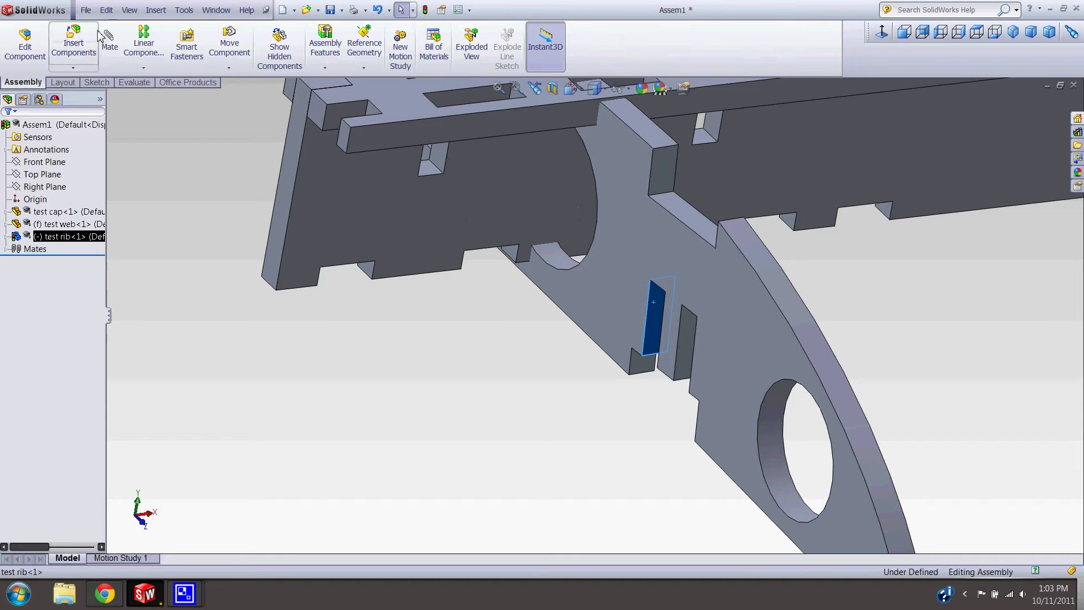
left_click(111, 43)
middle_click_drag(350, 235, 508, 271)
left_click(323, 181)
left_click(323, 181)
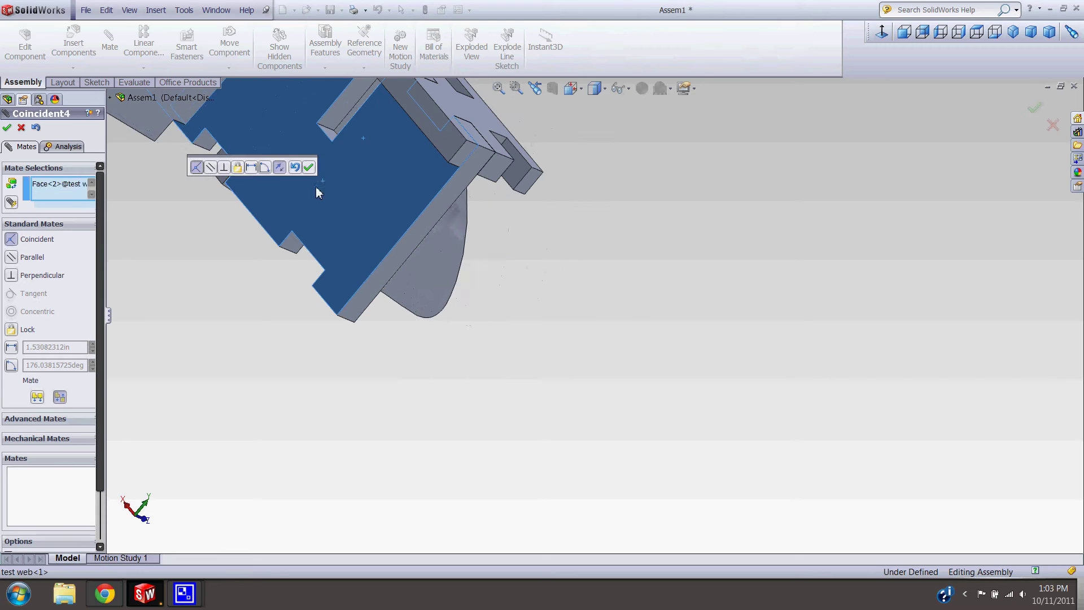
left_click(306, 179)
scroll(294, 171, "up", 2)
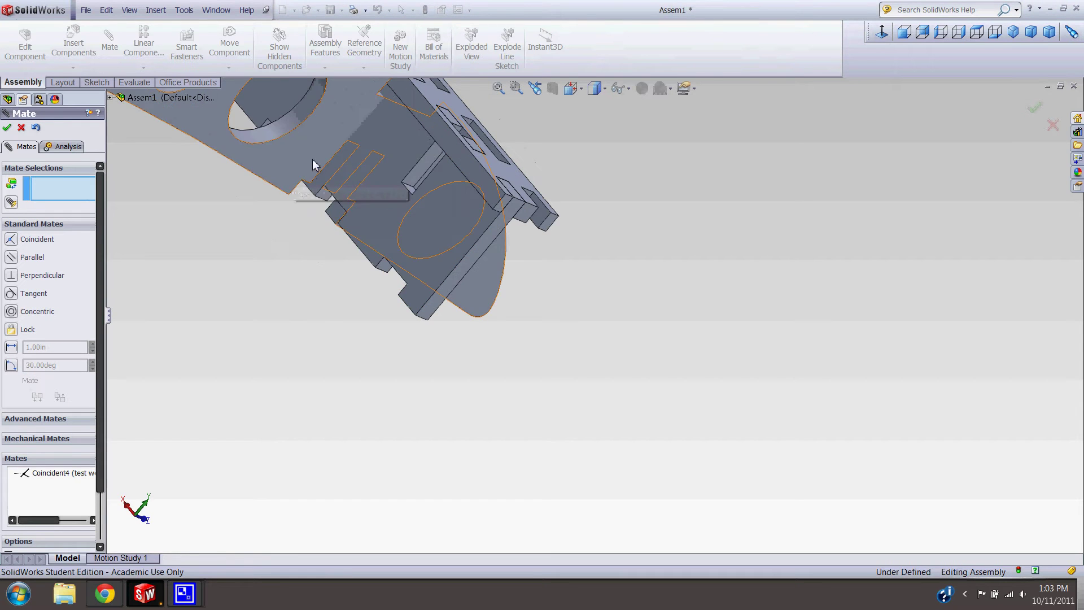
Step: Mate the test rib's flat side face coincident with the side wall of the web's first vertical slot and finish mating
left_click(314, 165)
scroll(373, 180, "up", 2)
middle_click_drag(443, 226, 520, 452)
scroll(515, 213, "down", 10)
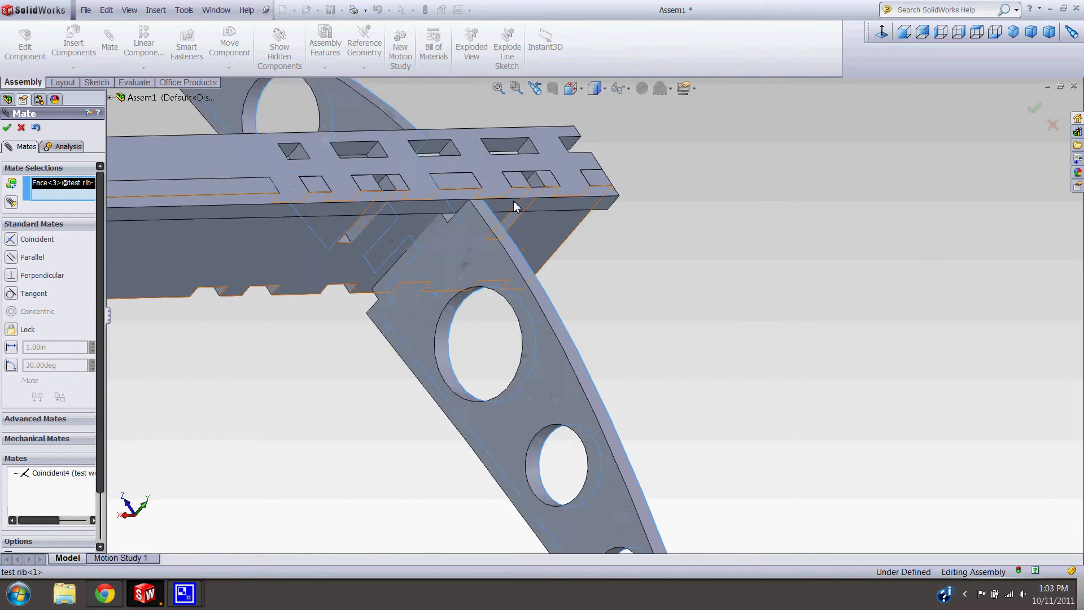
mouse_move(524, 261)
middle_mouse_down()
mouse_move(518, 225)
mouse_move(528, 241)
middle_mouse_up()
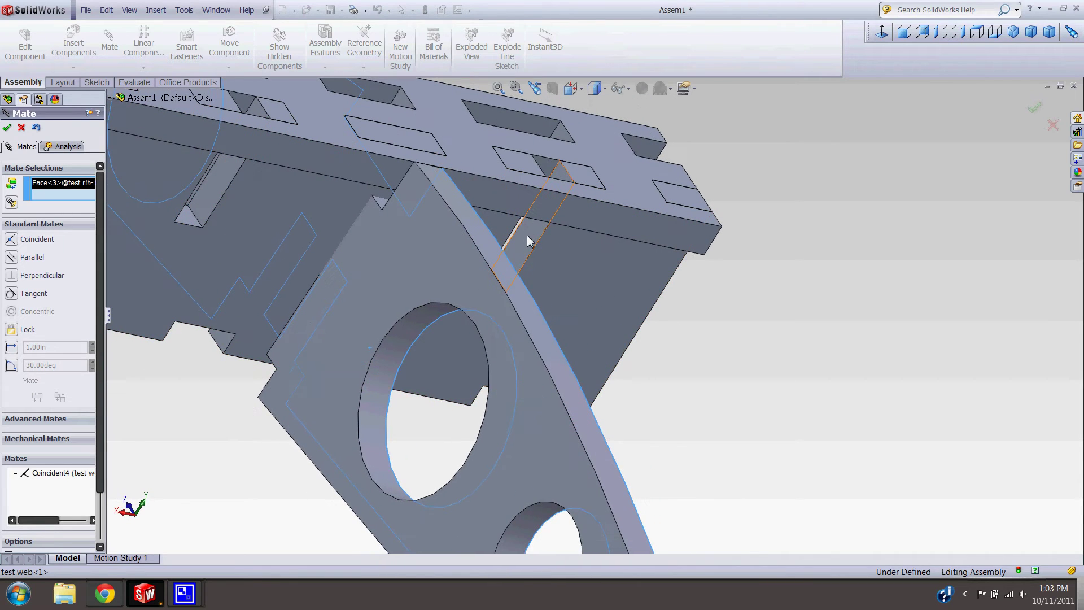
left_click(530, 242)
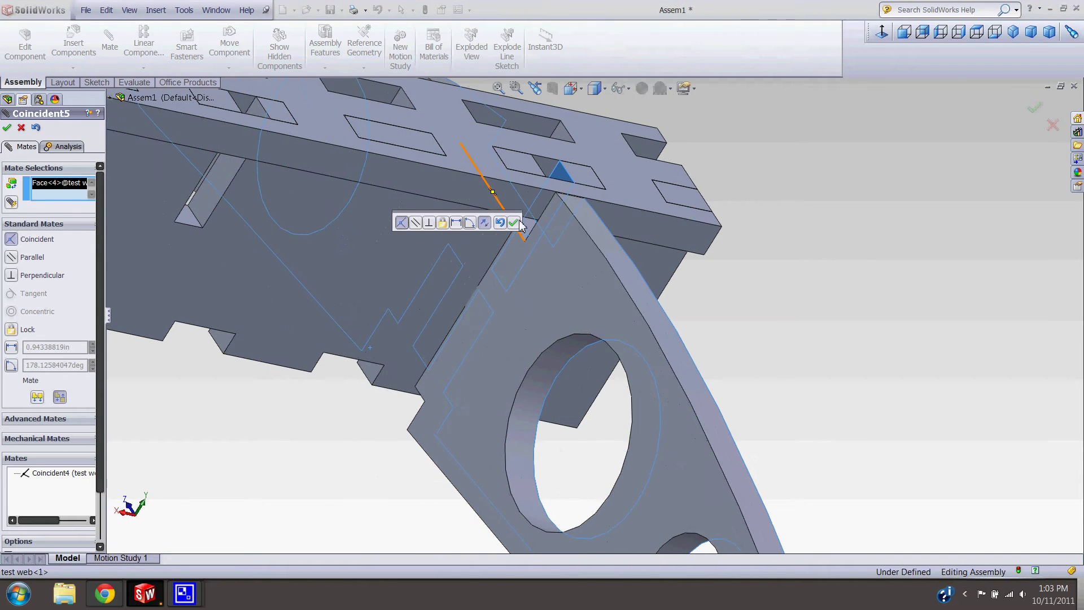
left_click(514, 223)
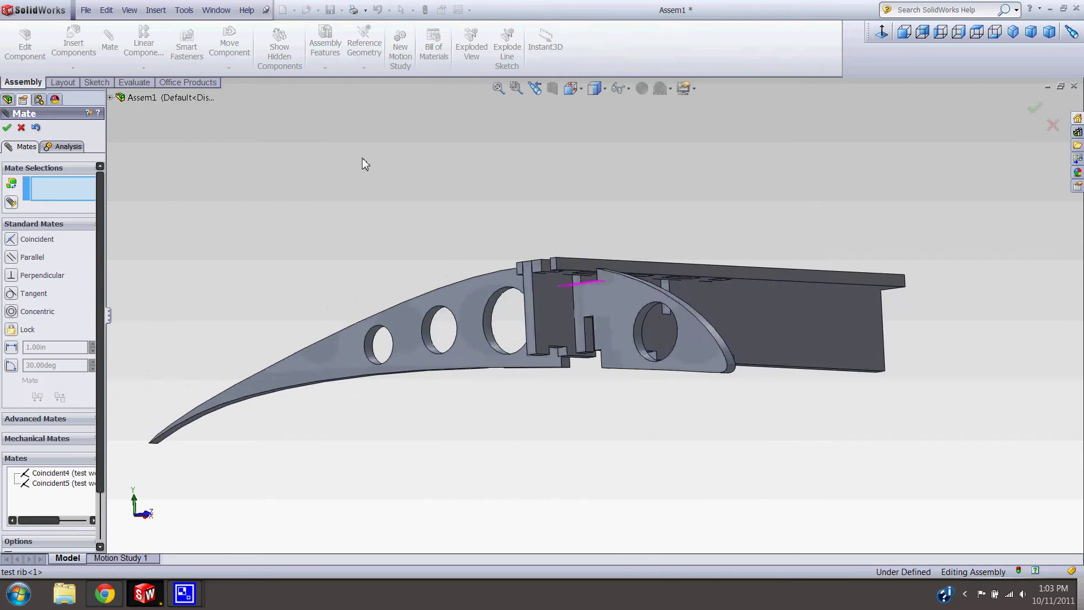
middle_click_drag(347, 207, 361, 182)
key("Escape")
Step: Move the test rib straight up until it is clear above the spar
left_click_drag(611, 315, 638, 160)
scroll(585, 170, "down", 6)
scroll(549, 324, "up", 3)
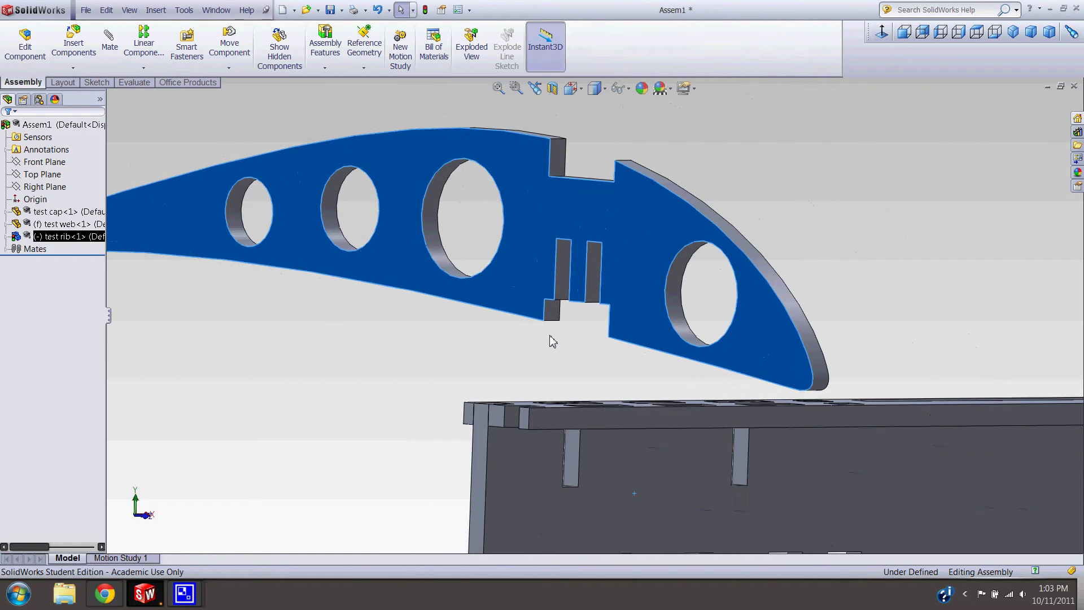
middle_click_drag(594, 277, 558, 249)
scroll(558, 258, "down", 4)
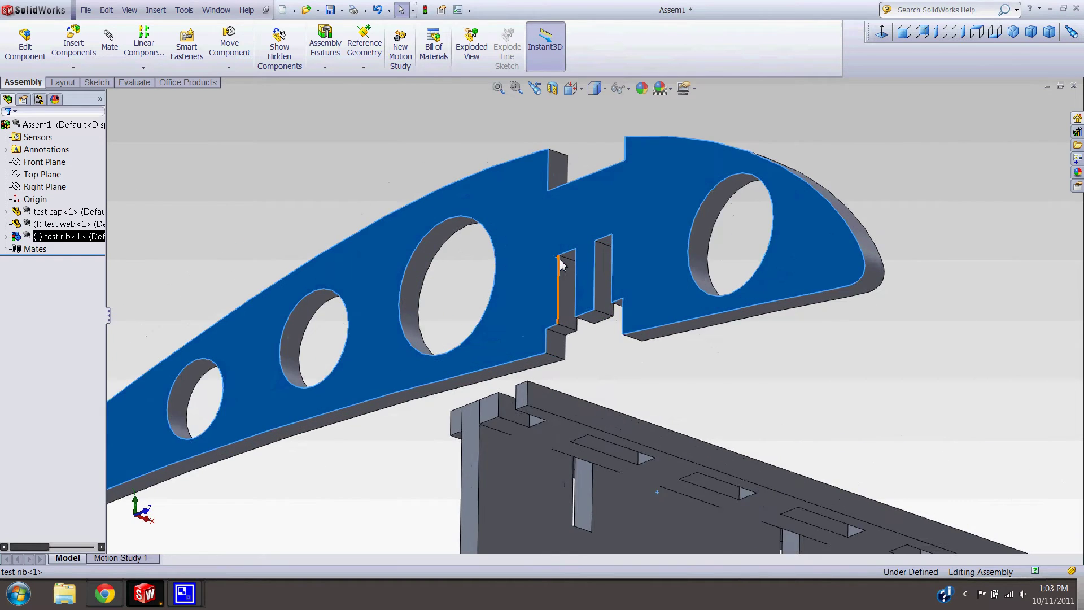
Step: Mate the upper edge of the rib's narrow slot coincident with the lower edge of the web's first slot and finish mating
left_click(576, 271)
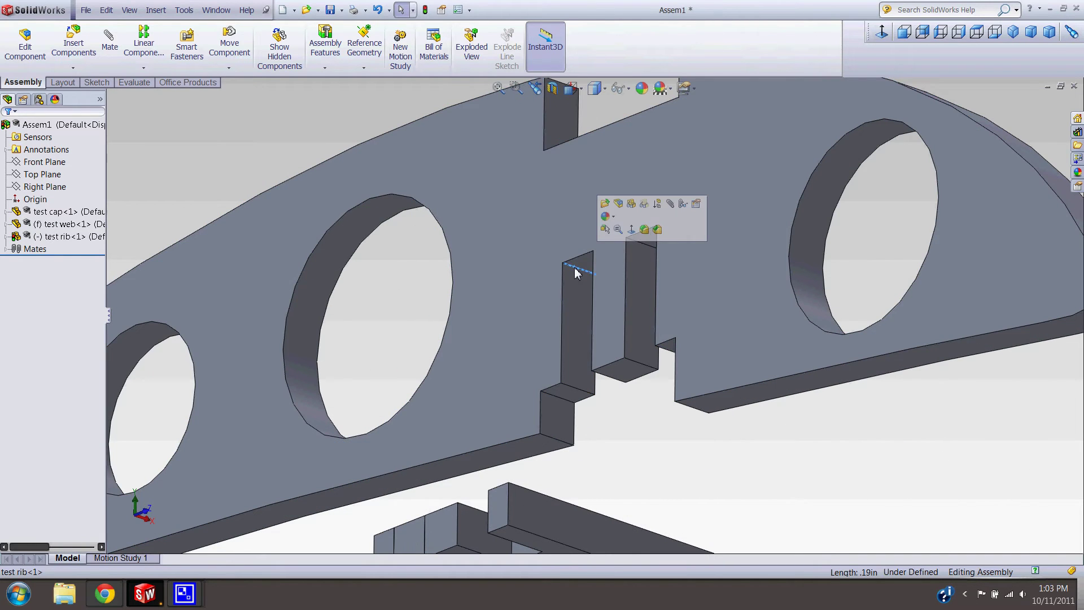
left_click(672, 205)
scroll(639, 350, "up", 5)
middle_click_drag(617, 455, 581, 531)
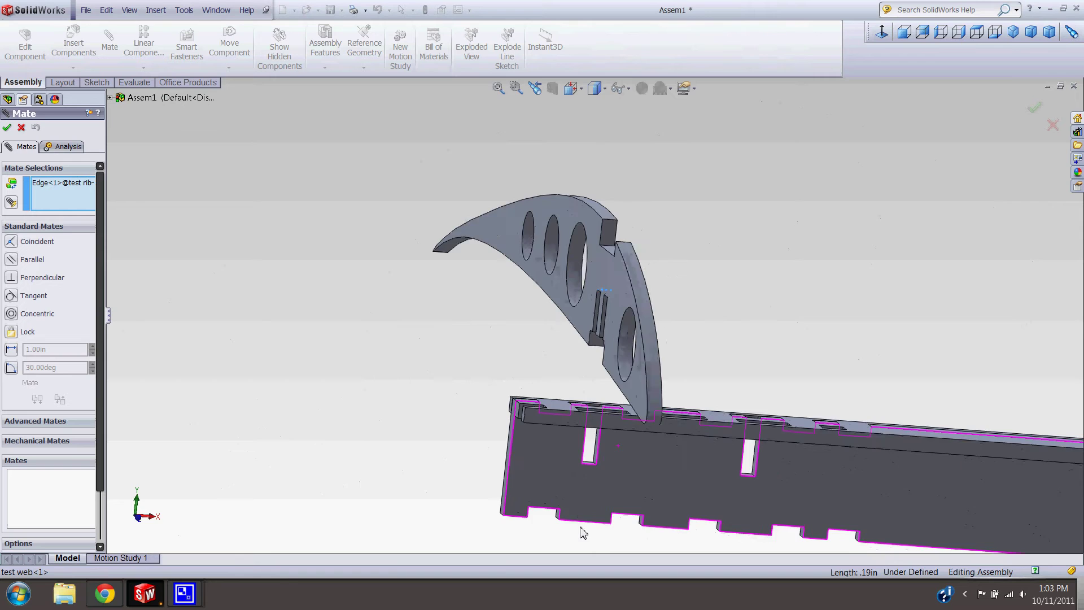
scroll(582, 524, "down", 2)
scroll(587, 429, "down", 3)
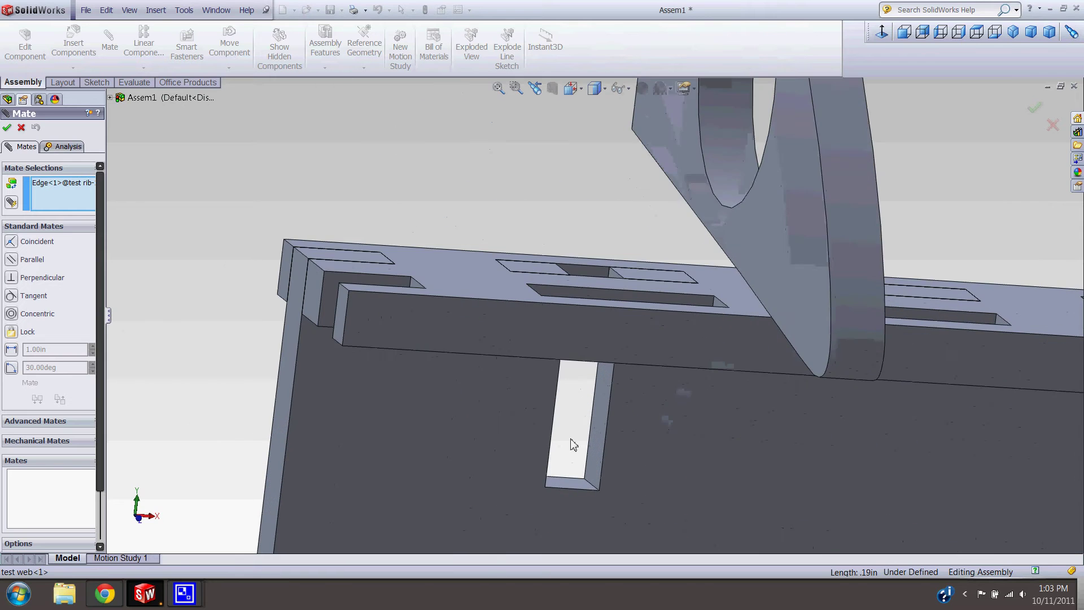
left_click(571, 480)
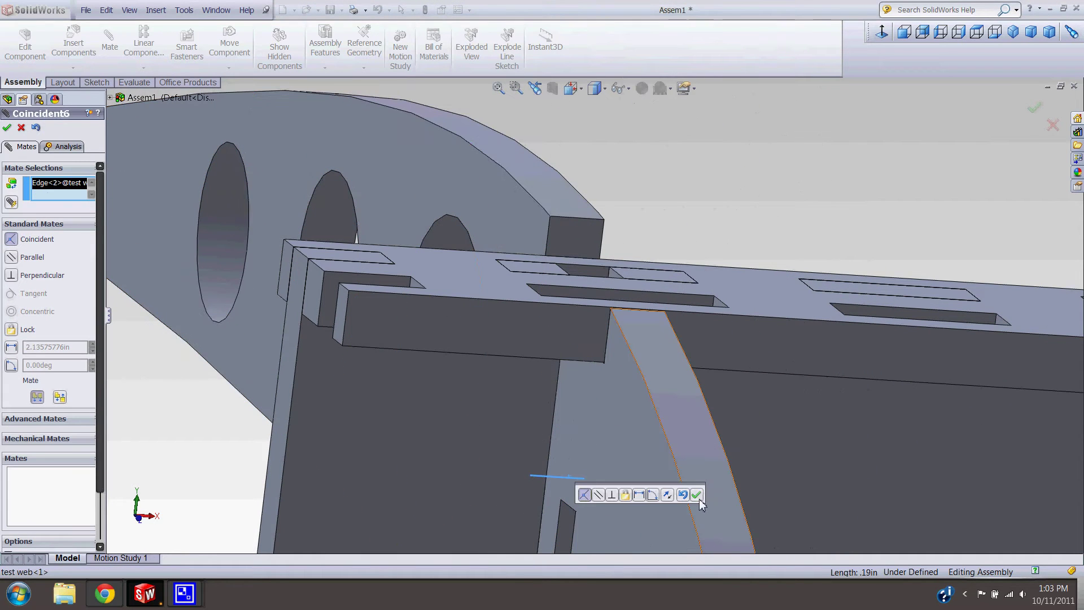
left_click(697, 495)
scroll(622, 365, "up", 3)
middle_click_drag(622, 365, 467, 377)
left_click(8, 128)
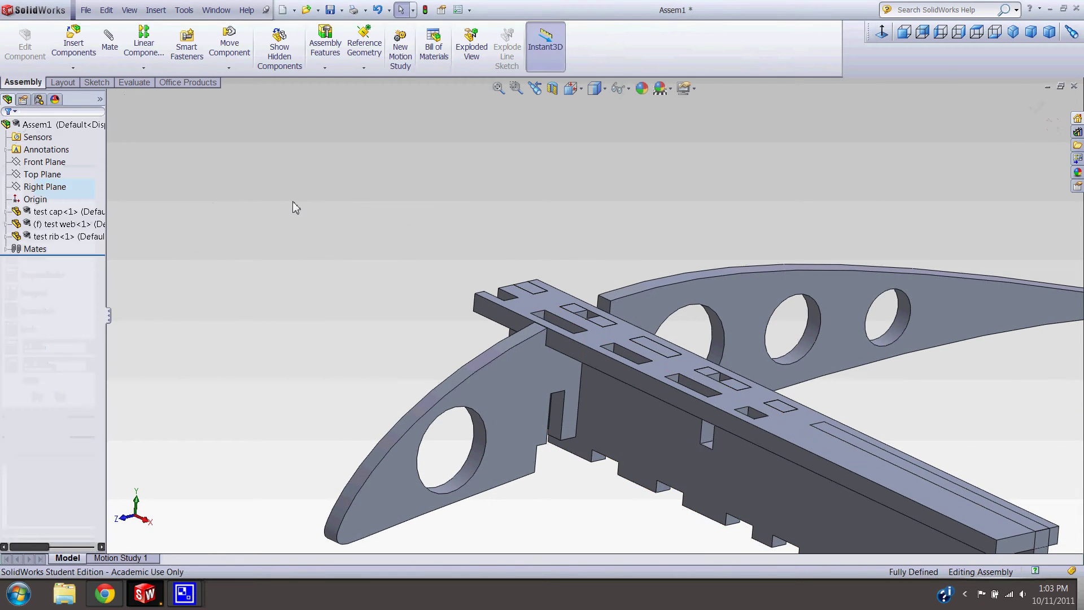
Step: Create a second instance of the test rib by copying the mated one, and position it in front of the spar
scroll(649, 372, "up", 4)
scroll(674, 378, "down", 2)
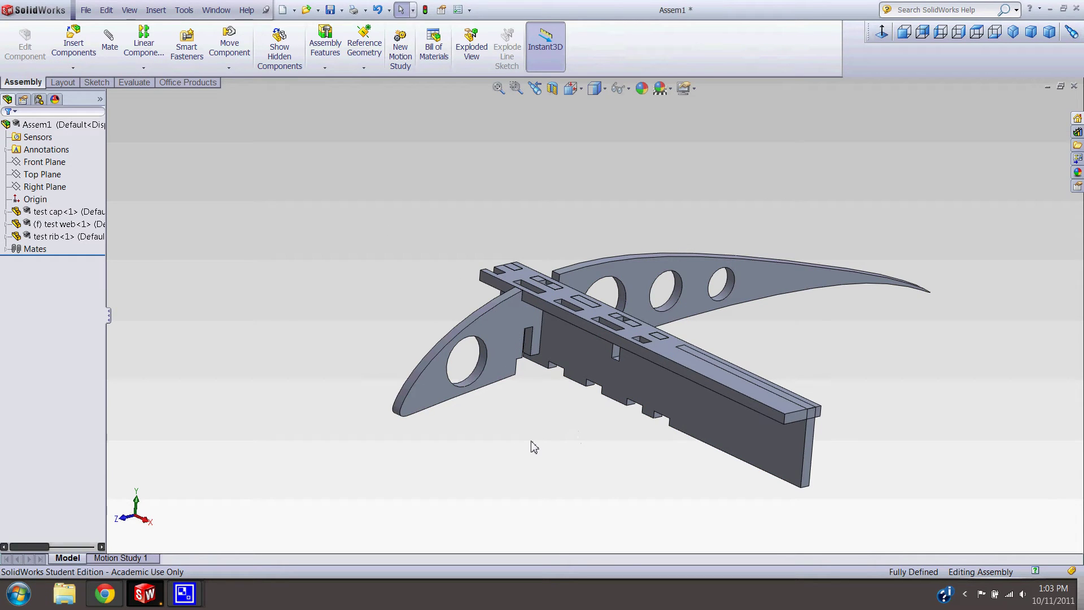
scroll(533, 397, "down", 3)
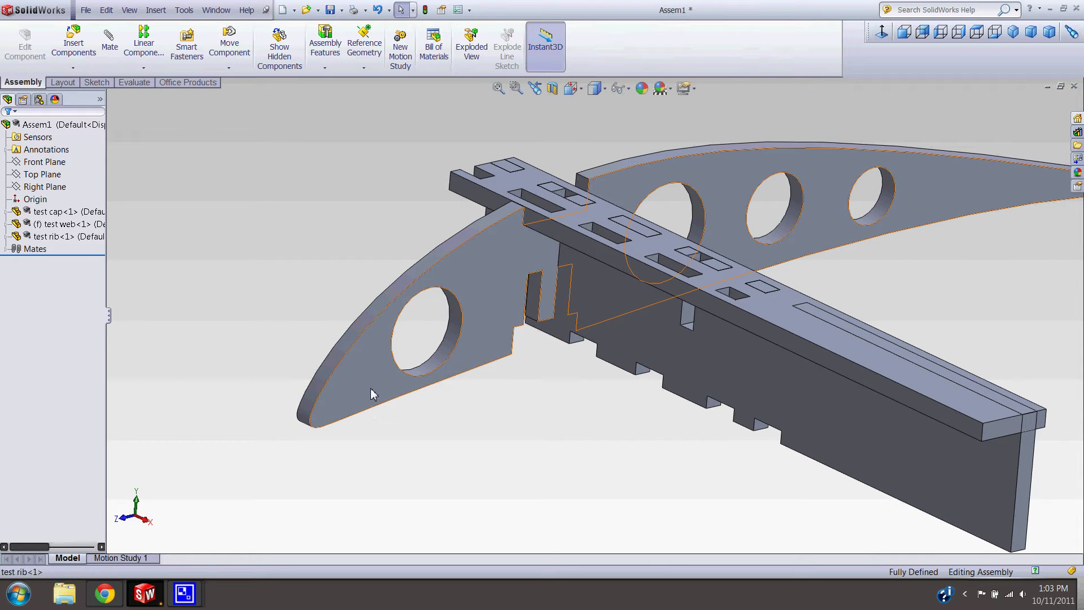
left_click_drag(371, 394, 623, 518, "ctrl")
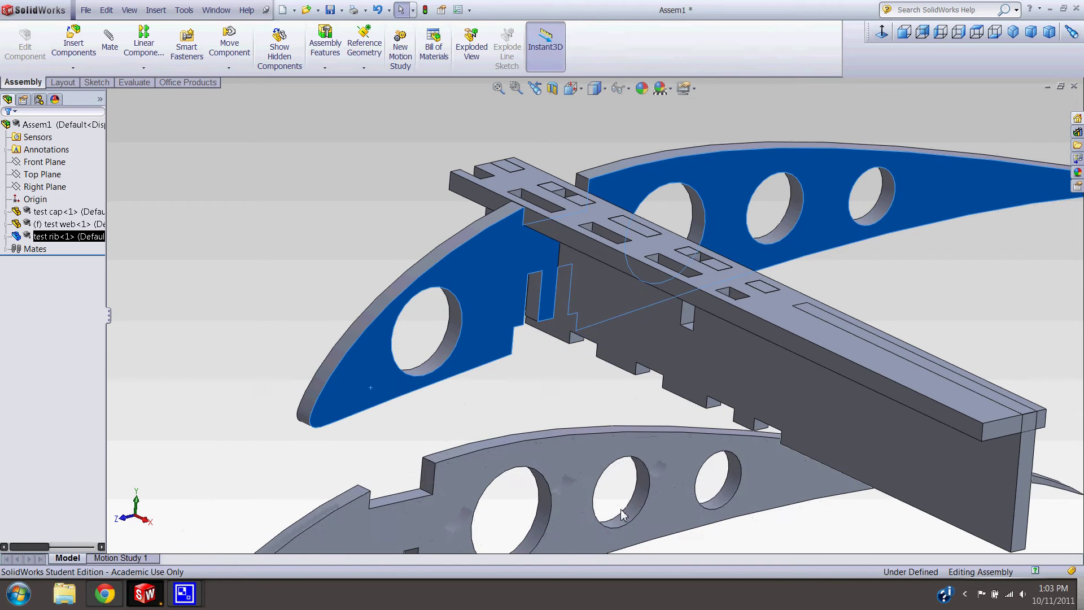
left_click(621, 514)
scroll(614, 436, "up", 5)
scroll(615, 436, "down", 5)
left_click(540, 418)
left_click_drag(568, 515, 530, 387)
scroll(531, 387, "up", 2)
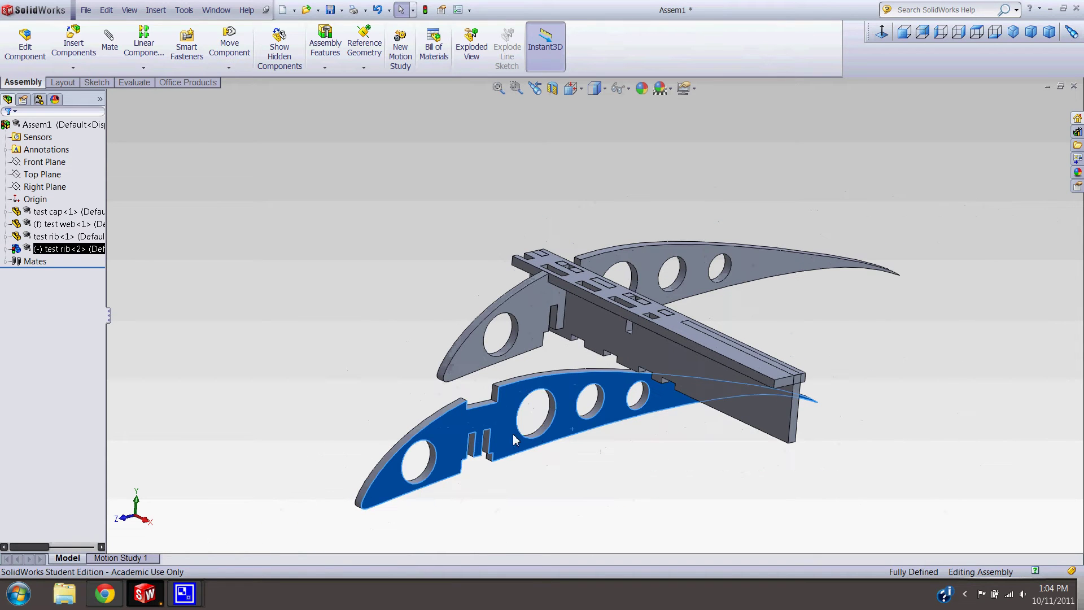
Step: Mate the second test rib's flat side face coincident with the side wall of the web's second vertical slot
left_click(110, 45)
scroll(493, 319, "down", 8)
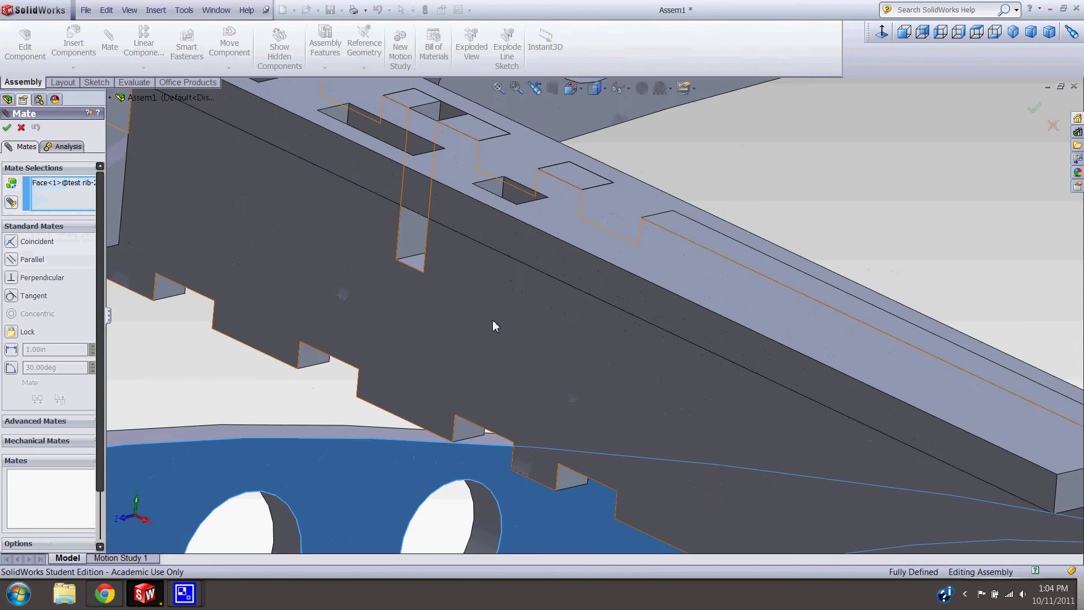
left_click(416, 277)
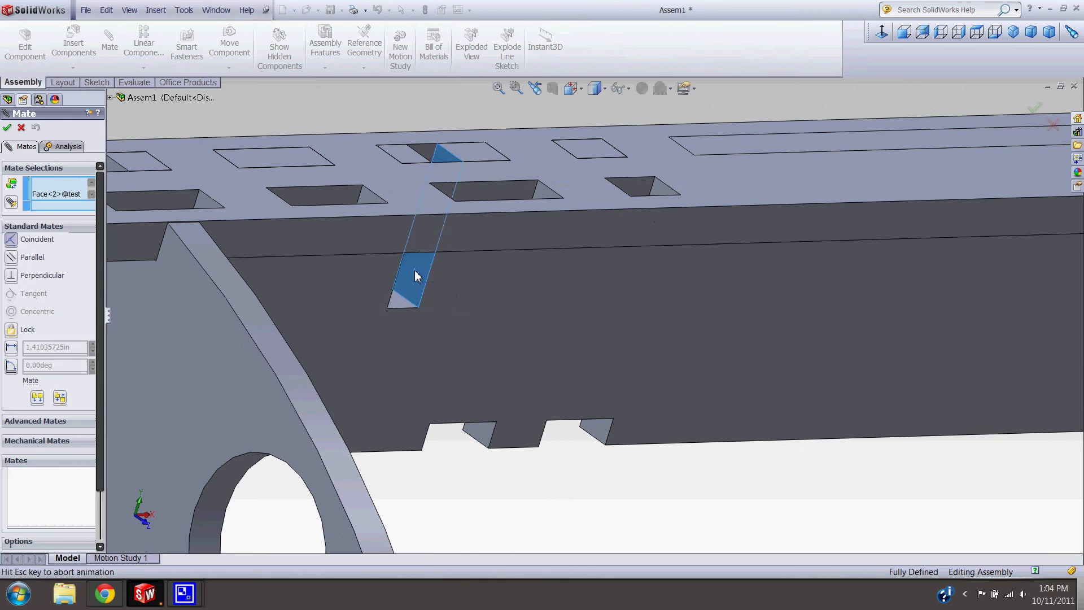
left_click(398, 282)
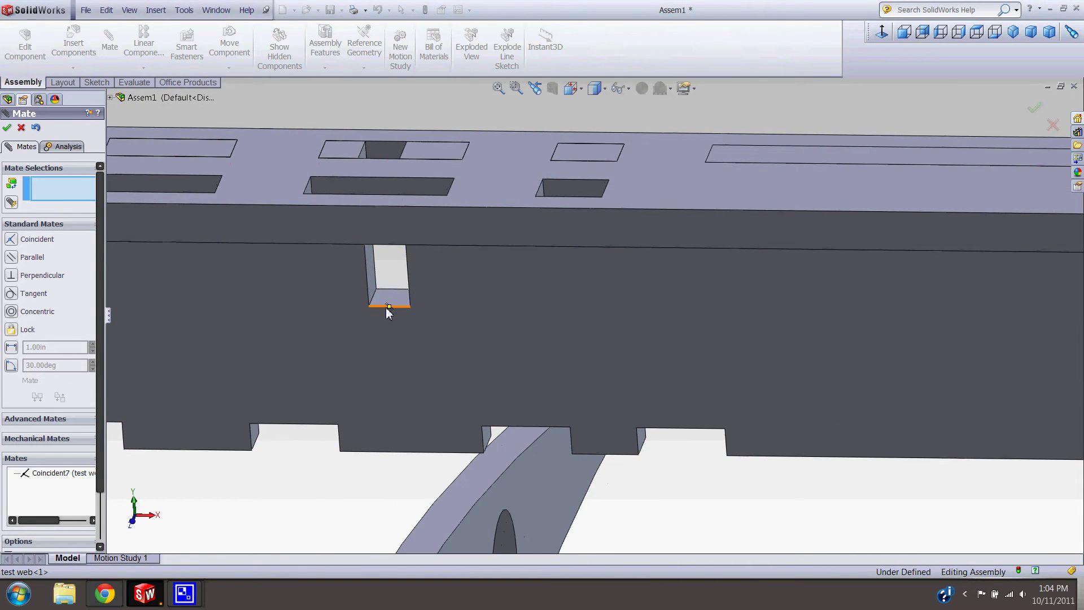
Step: Mate the upper edge of the second rib's narrow slot coincident with the lower edge of the web's second slot and finish mating
scroll(388, 314, "up", 6)
middle_click_drag(556, 401, 408, 321)
scroll(419, 451, "down", 5)
left_click(446, 536)
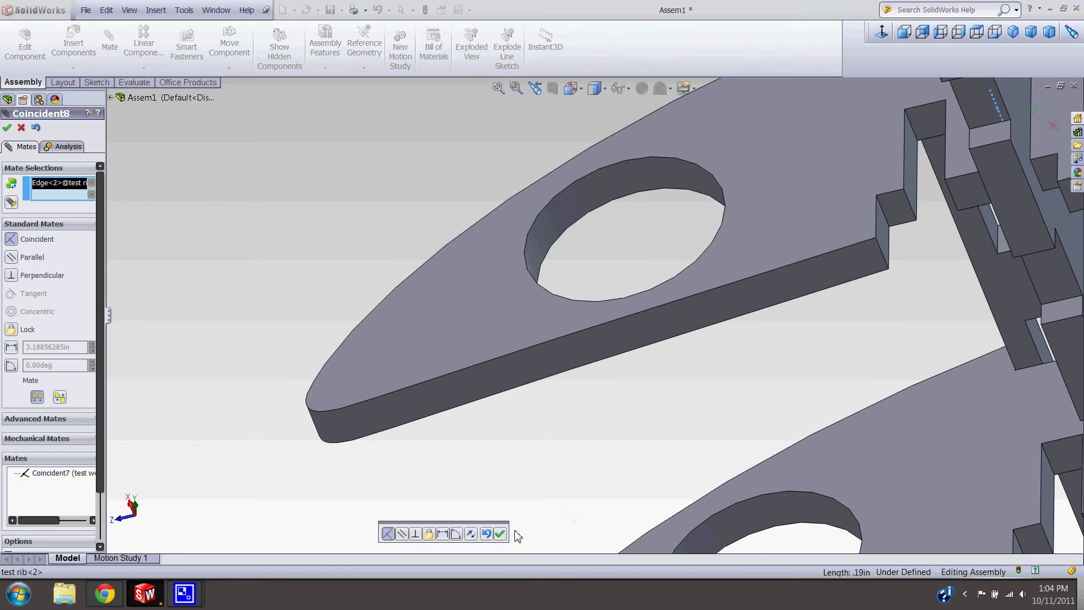
left_click(499, 533)
scroll(501, 540, "up", 10)
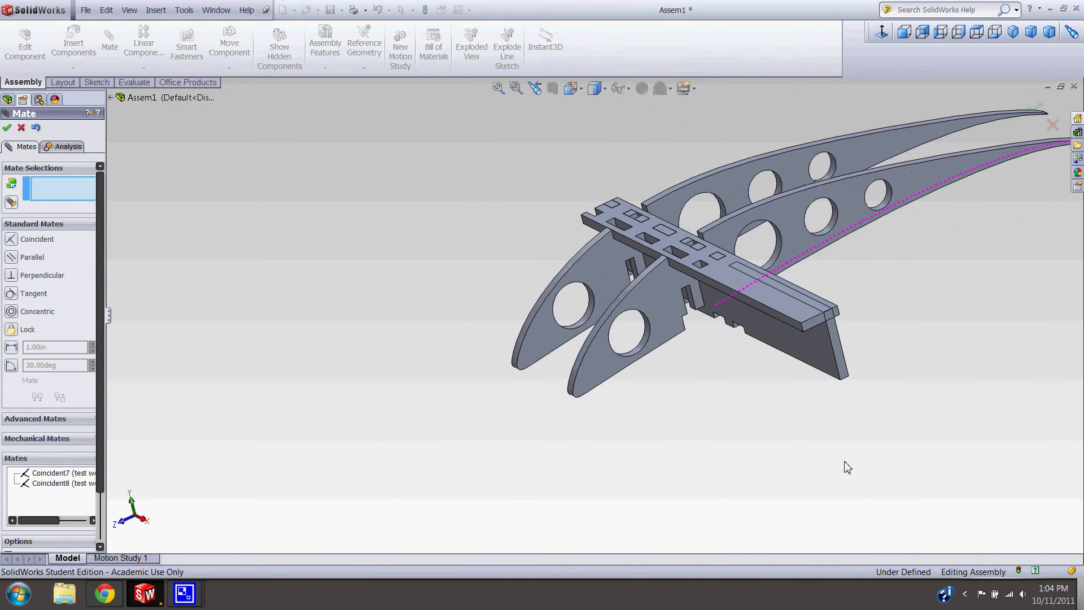
key("Escape")
Step: Mate the inner side wall of the second rib's narrow slot coincident with the web's broad face and finish mating
left_click(614, 329)
scroll(587, 307, "down", 8)
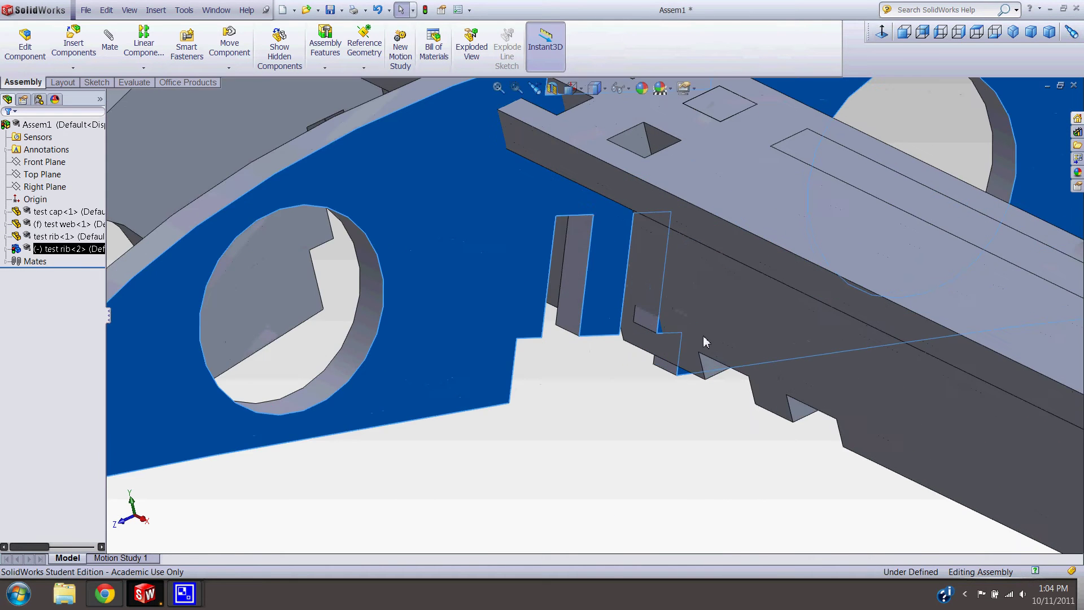
middle_click_drag(584, 301, 542, 93)
scroll(614, 337, "down", 2)
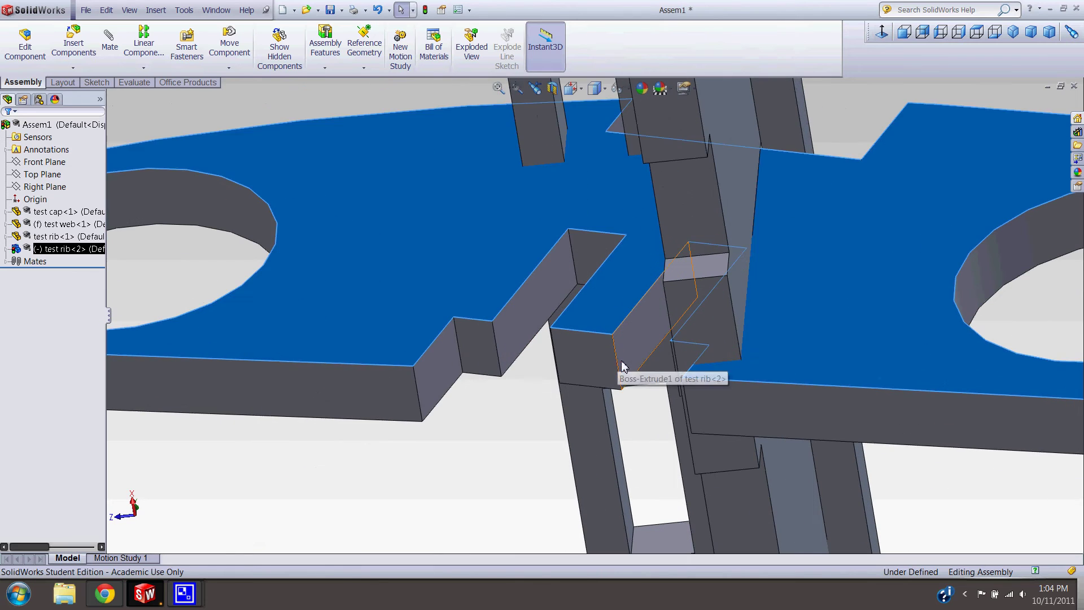
left_click(629, 353)
left_click(725, 289)
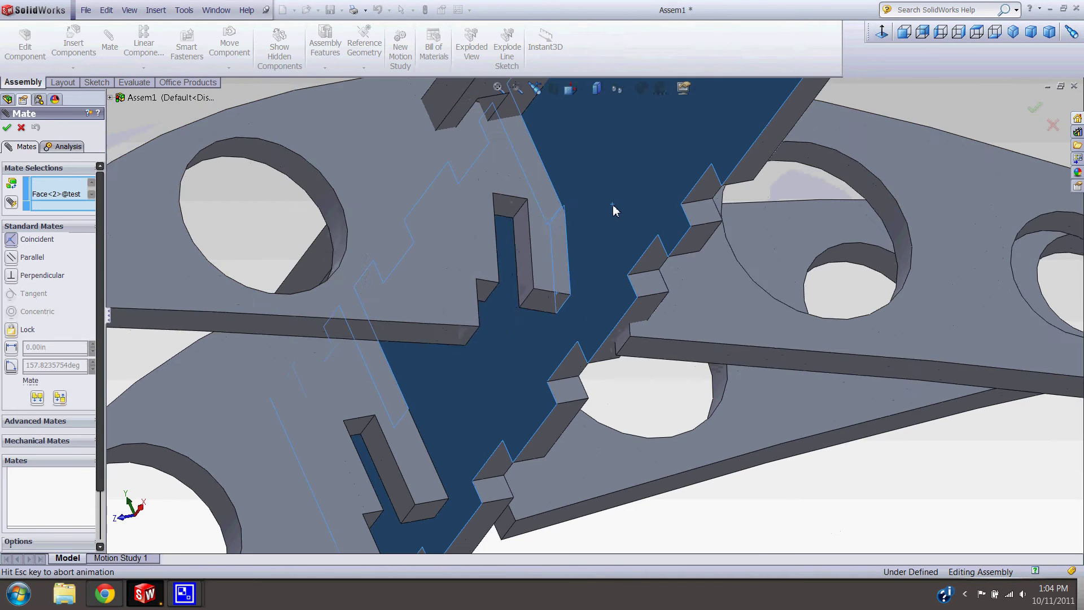
left_click(615, 210)
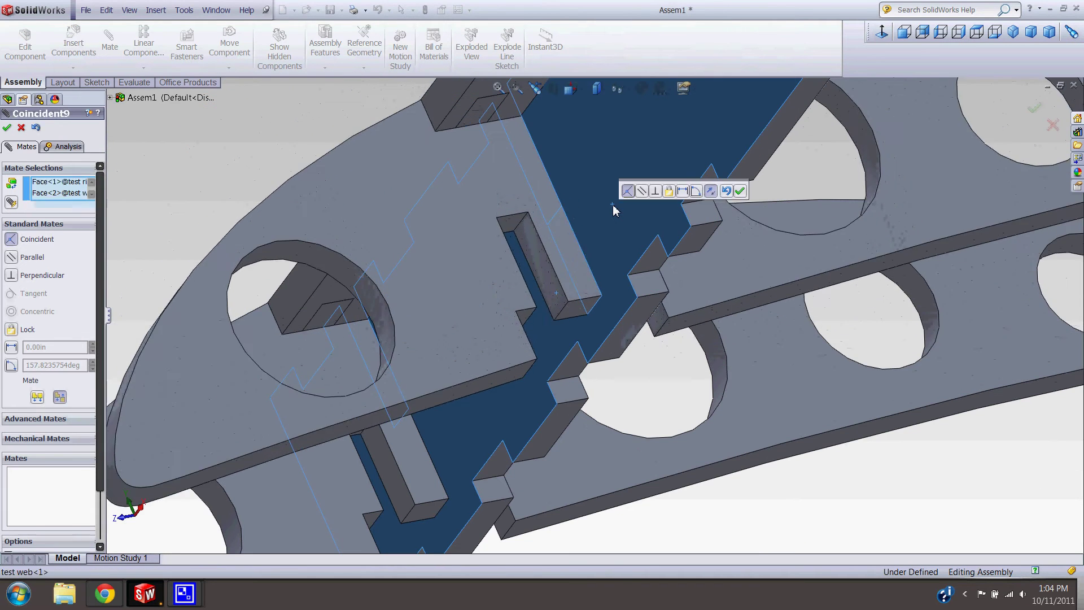
left_click(740, 192)
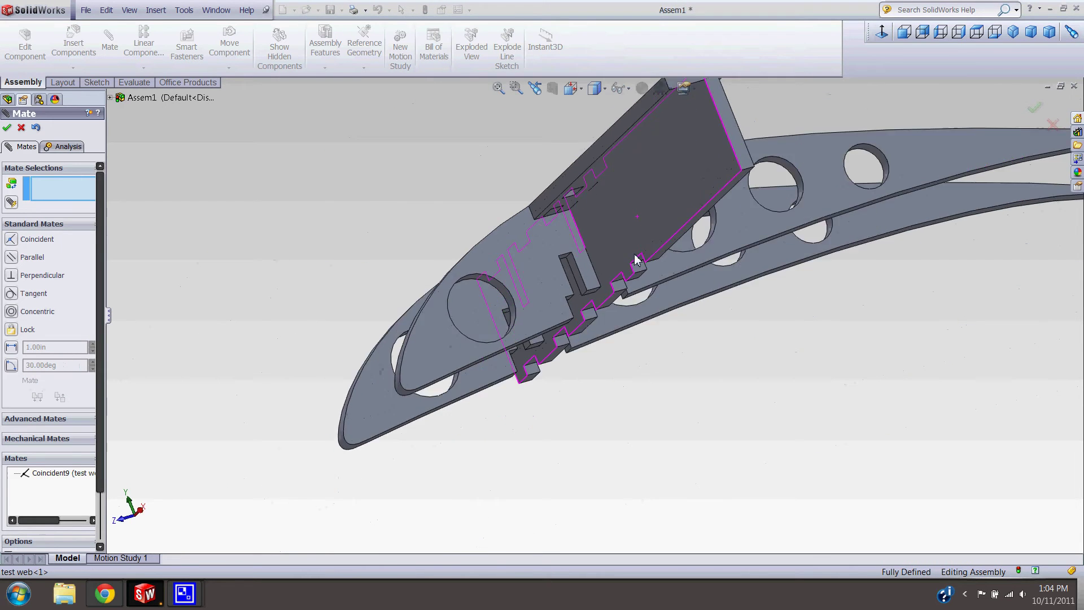
key("Escape")
Step: Create a second instance of the test web by copying the existing one, and position it below the spar in front
middle_click_drag(579, 292, 558, 315)
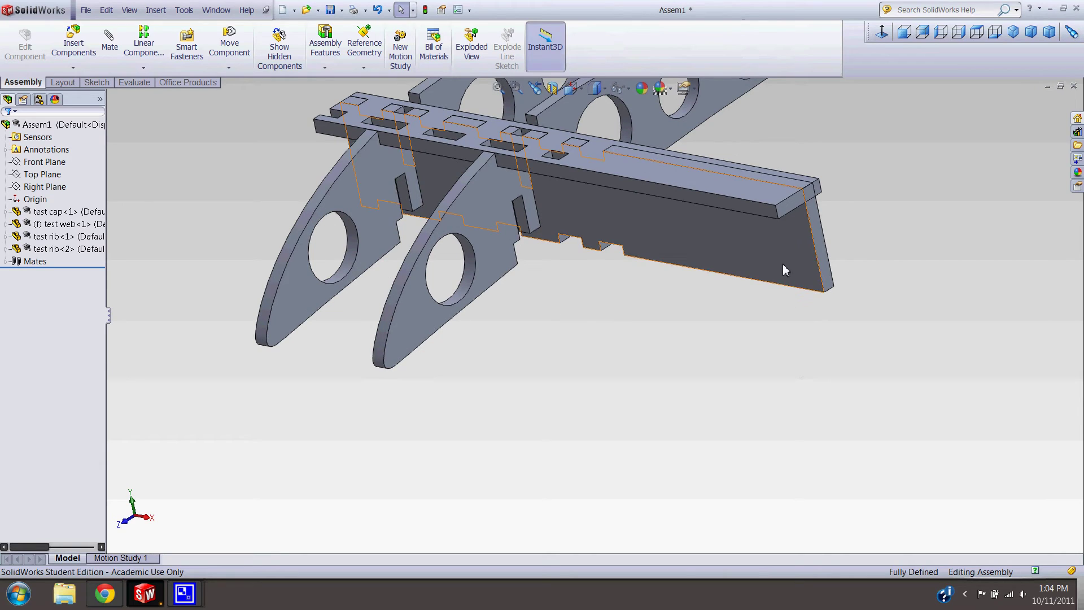
left_click_drag(780, 259, 565, 303, "ctrl")
left_click(565, 303)
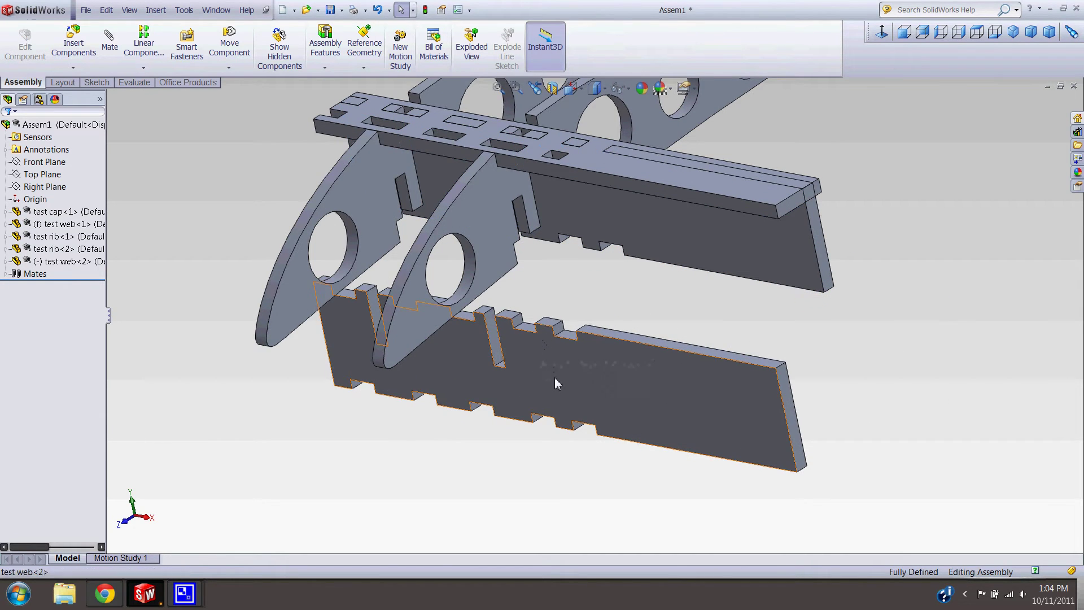
left_click_drag(557, 384, 577, 416)
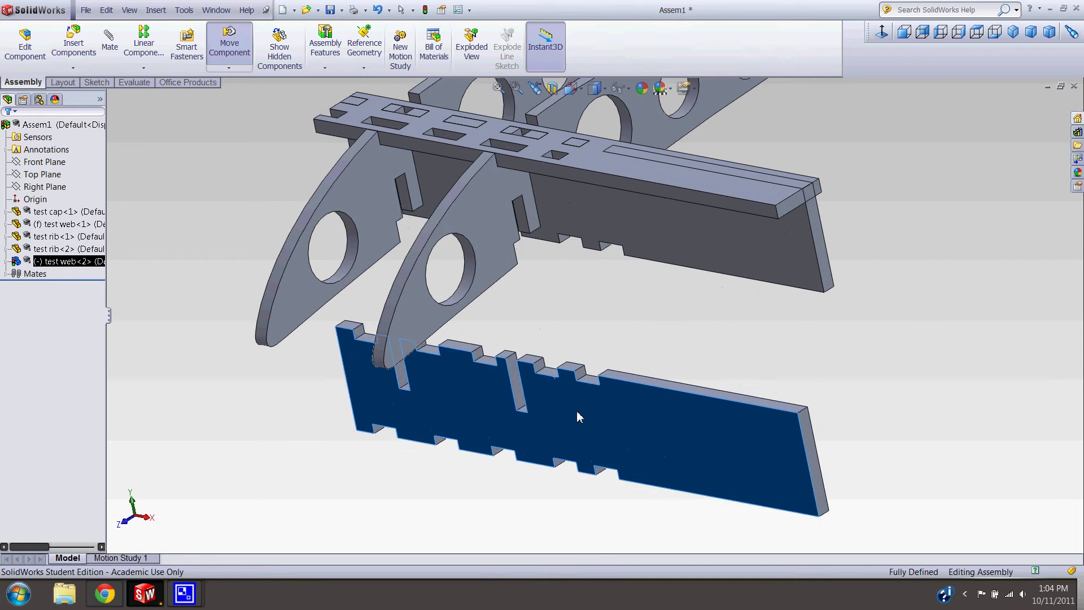
left_click(573, 294)
Step: Mate the top face of the web copy's wide upper tab coincident with the test cap's top face
middle_click_drag(530, 322, 566, 336)
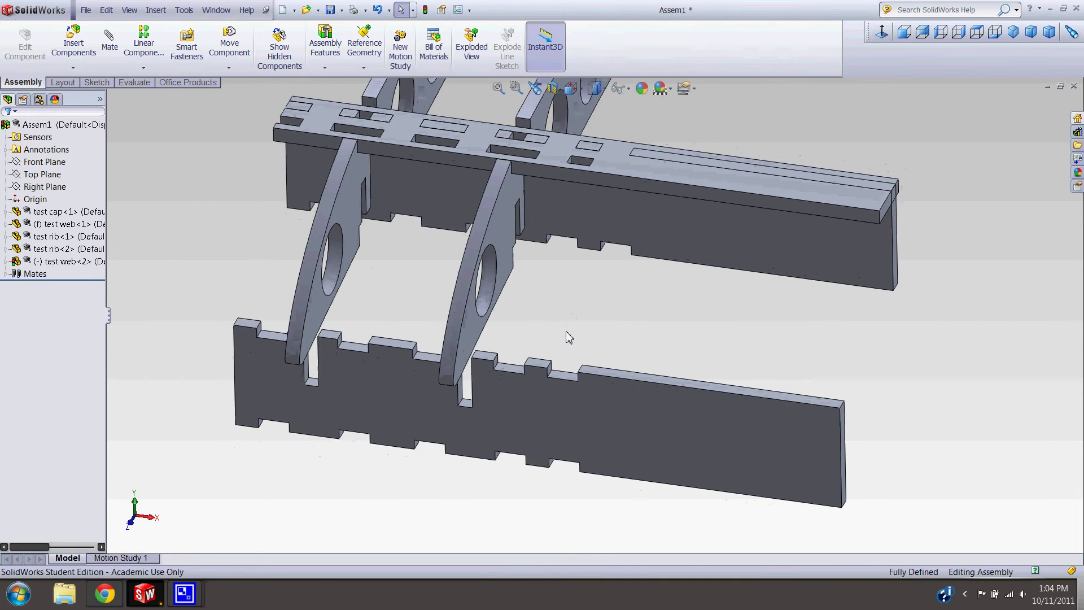
scroll(414, 311, "down", 2)
scroll(414, 311, "down", 2)
left_click(412, 370)
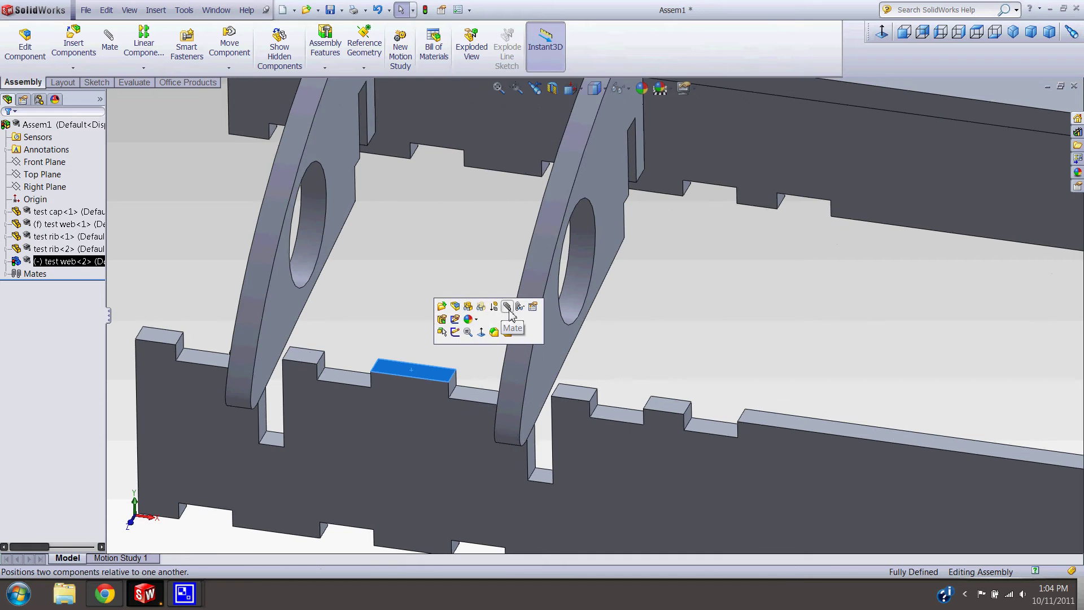
scroll(493, 224, "up", 4)
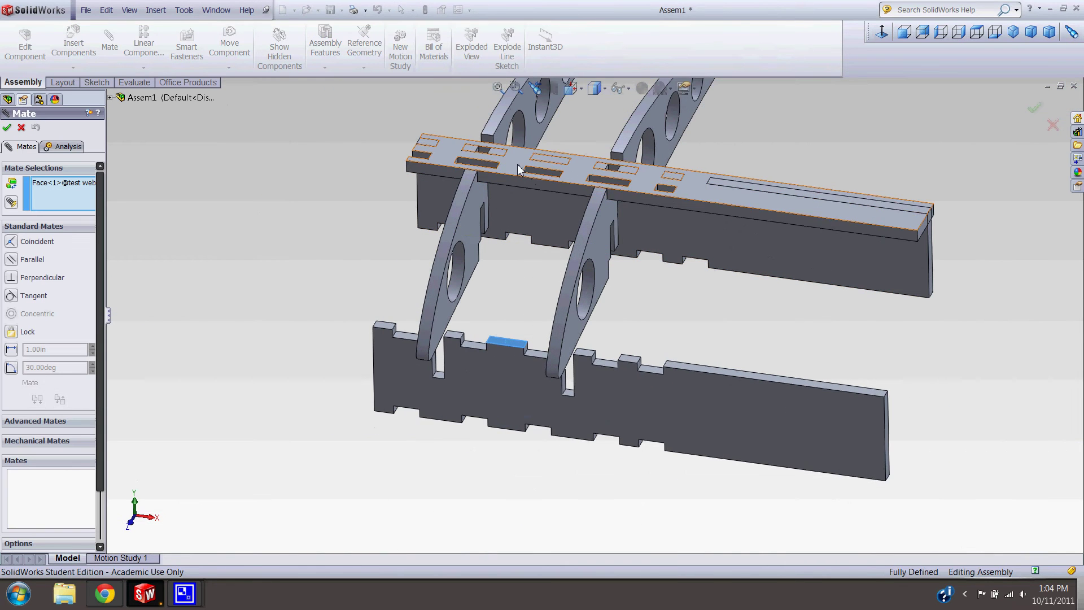
left_click(517, 165)
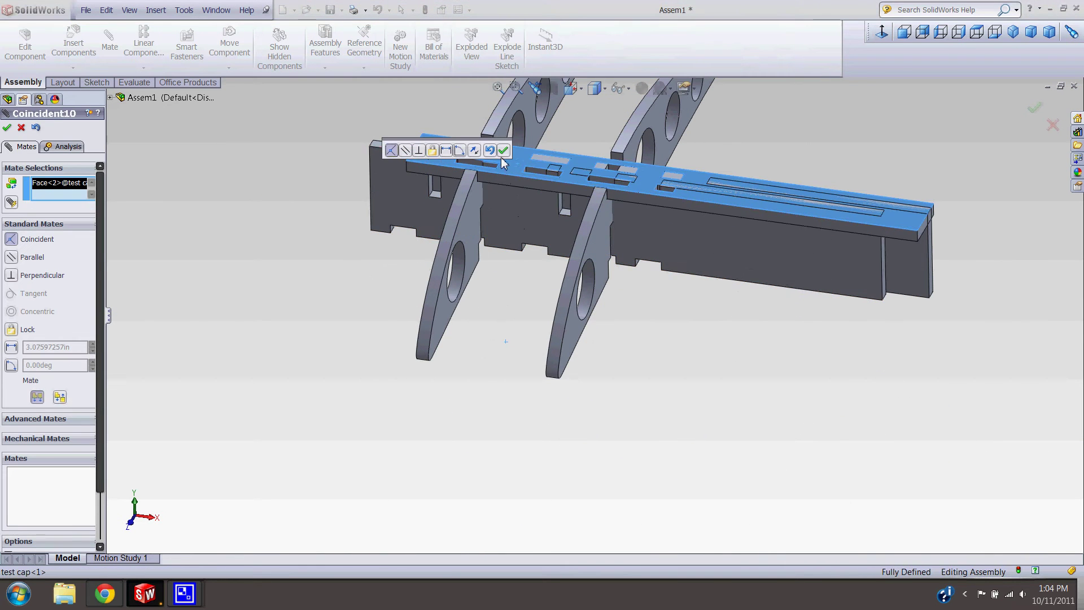
left_click(505, 153)
Step: Mate the web copy's broad face coincident with the side wall of the test cap's free end notch
scroll(520, 163, "down", 5)
middle_click_drag(394, 170, 395, 318)
left_click(253, 321)
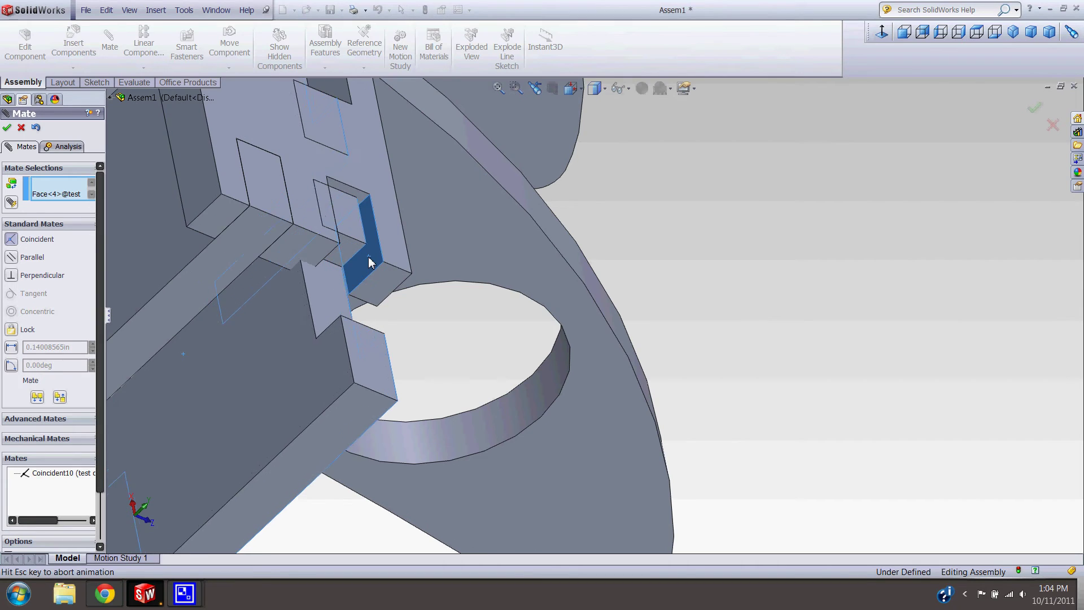
left_click(349, 261)
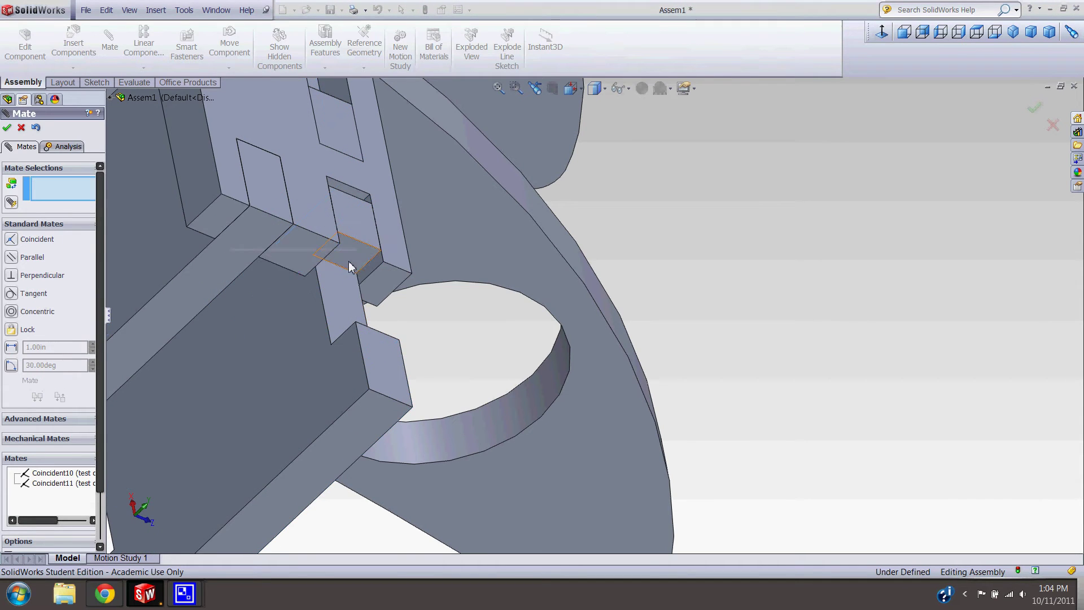
Step: Mate the end faces of the two test webs coincident and finish mating
left_click(359, 425)
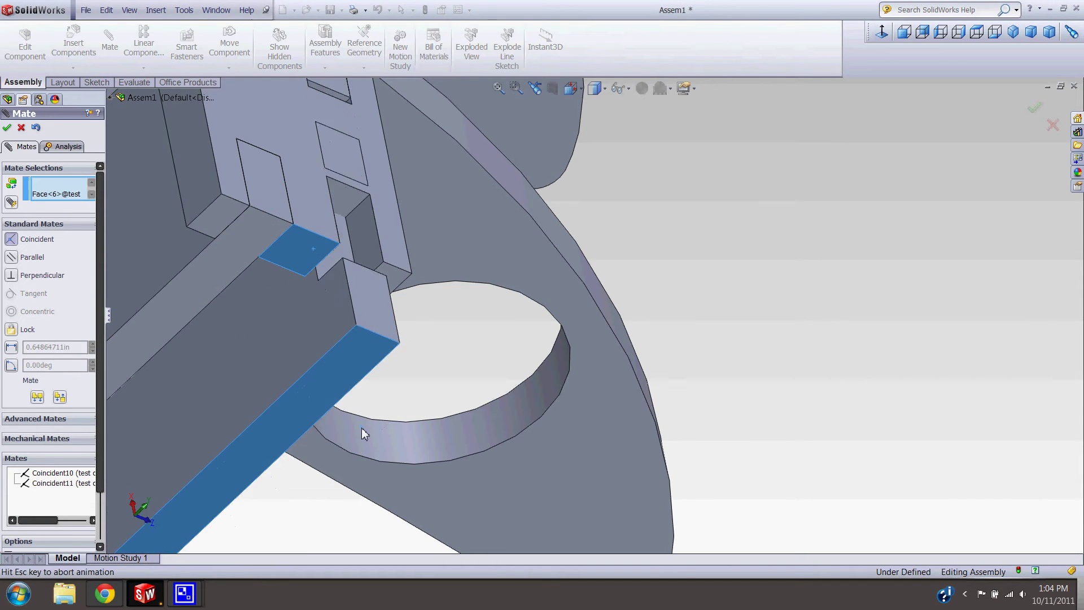
left_click(348, 449)
scroll(395, 395, "up", 6)
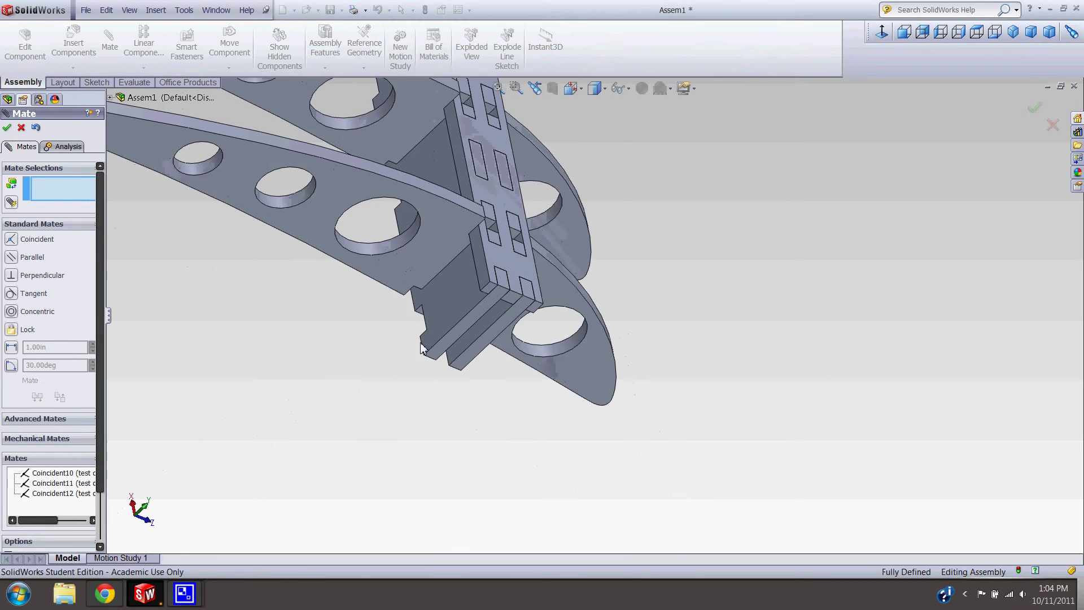
middle_click_drag(474, 356, 229, 196)
key("Escape")
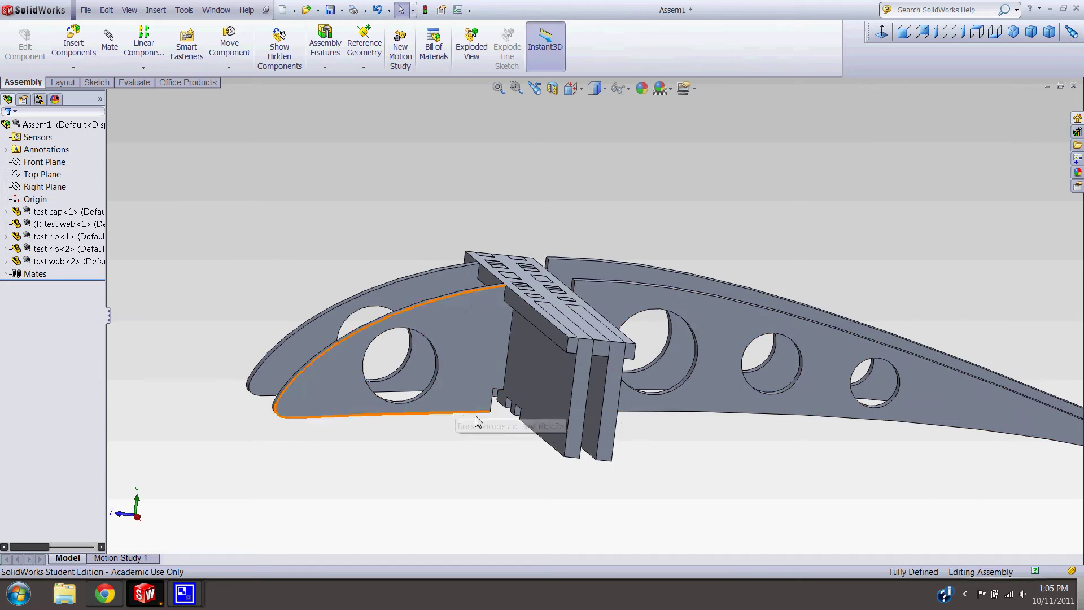
Step: Create a second instance of the test cap by copying the existing one, and position it below the spar
scroll(486, 415, "down", 4)
scroll(587, 367, "up", 4)
scroll(620, 290, "down", 3)
middle_click_drag(619, 289, 577, 334)
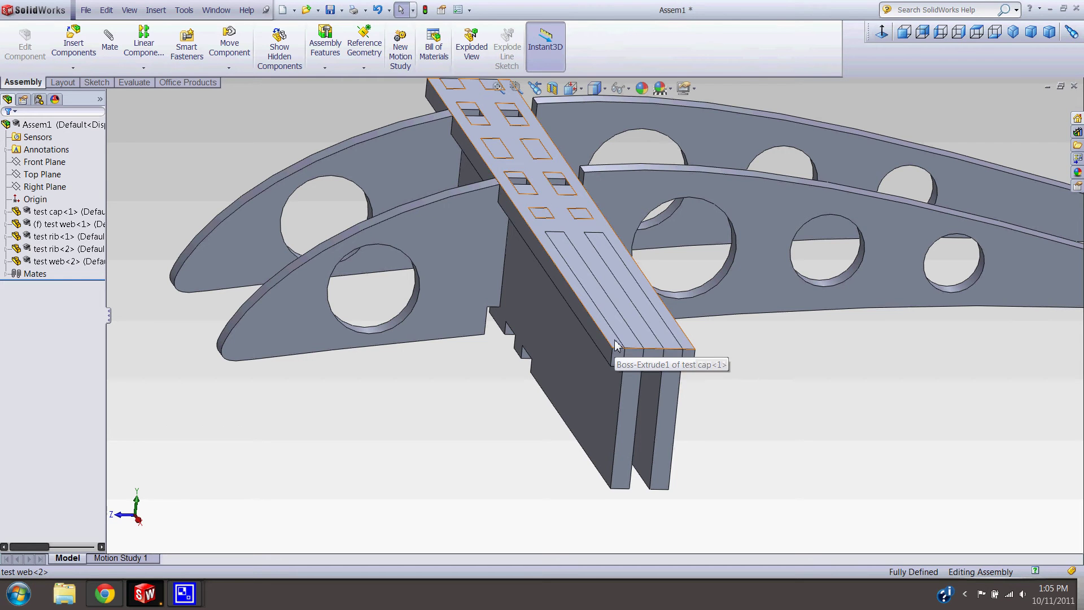
left_click_drag(615, 340, 510, 493, "ctrl")
scroll(555, 444, "up", 4)
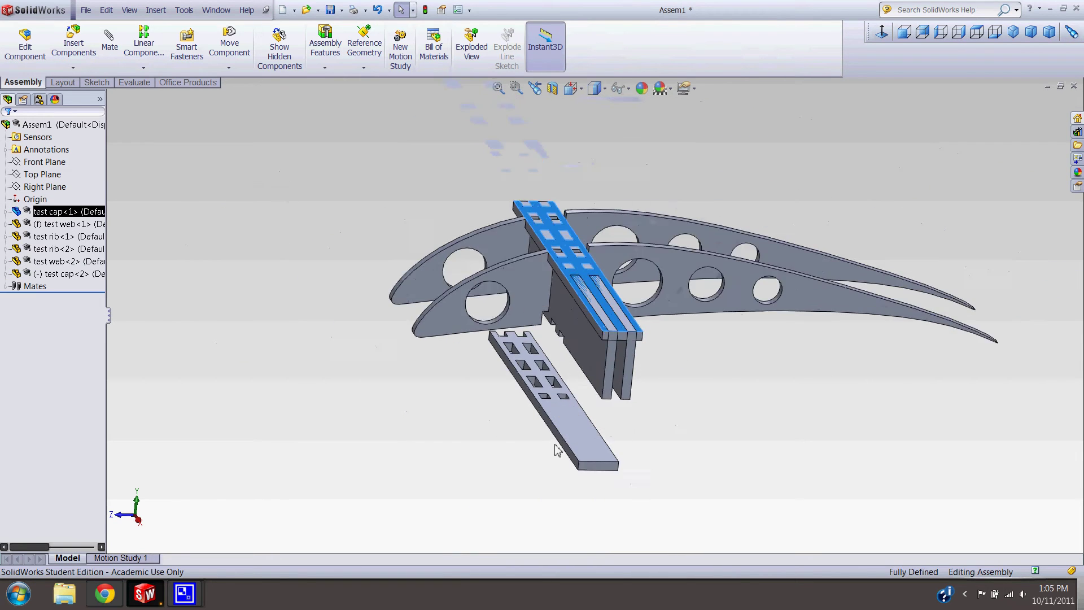
scroll(556, 448, "up", 1)
Step: Mate the end face of the cap copy's middle prong coincident with the end face of the second test web
scroll(583, 382, "down", 4)
middle_click_drag(530, 342, 700, 344)
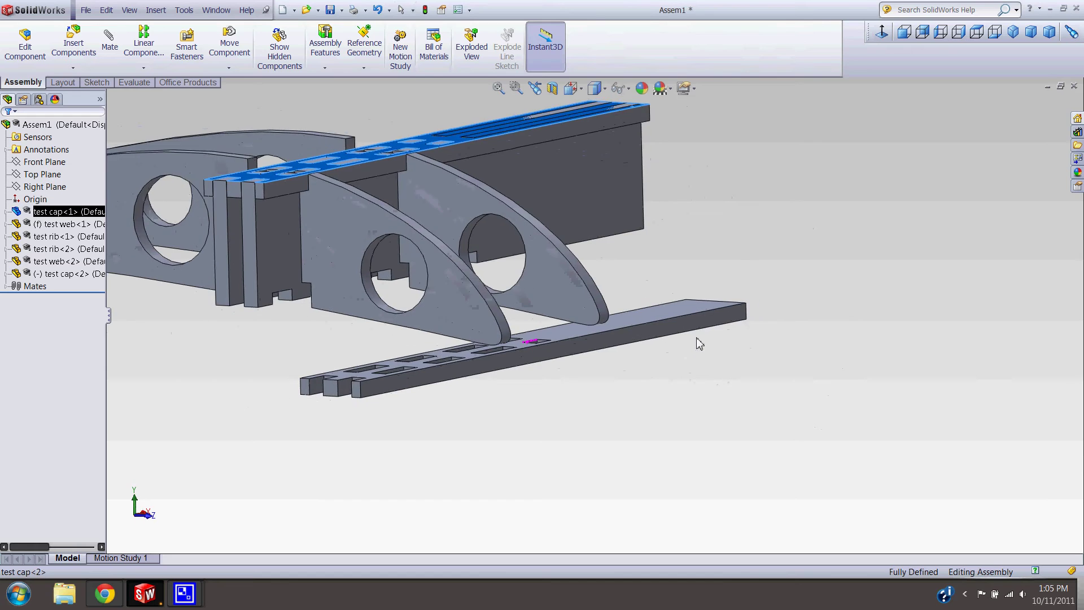
scroll(361, 350, "down", 3)
left_click(386, 416)
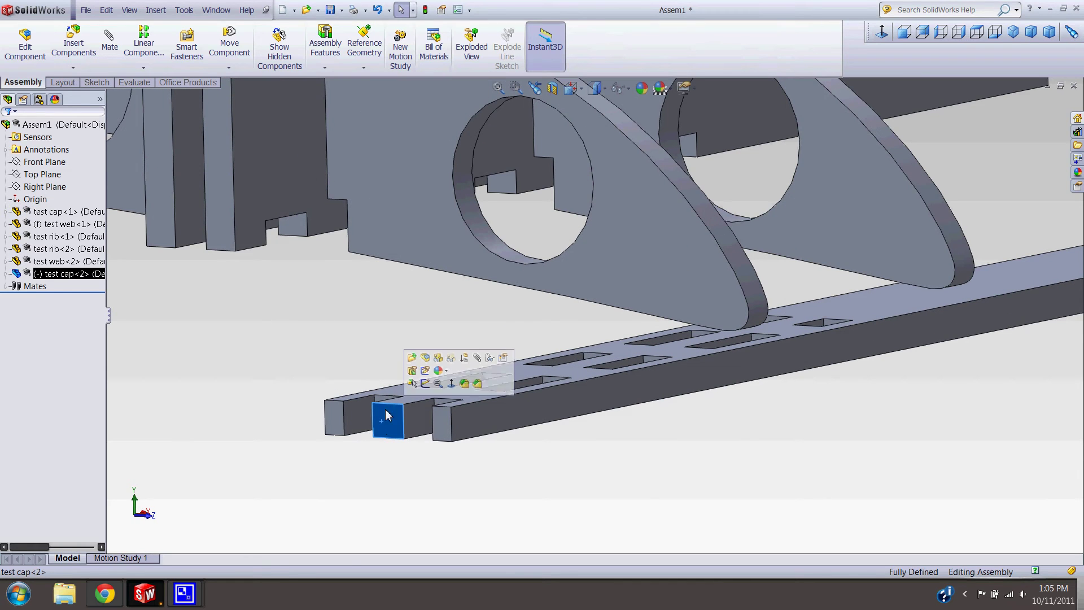
left_click(476, 357)
left_click(229, 238)
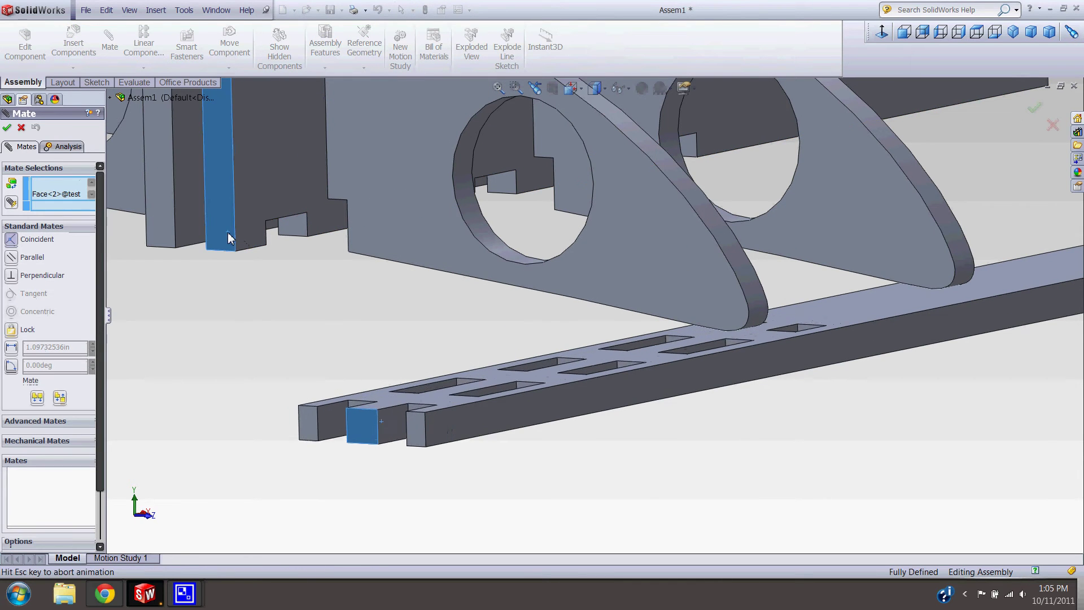
left_click(225, 229)
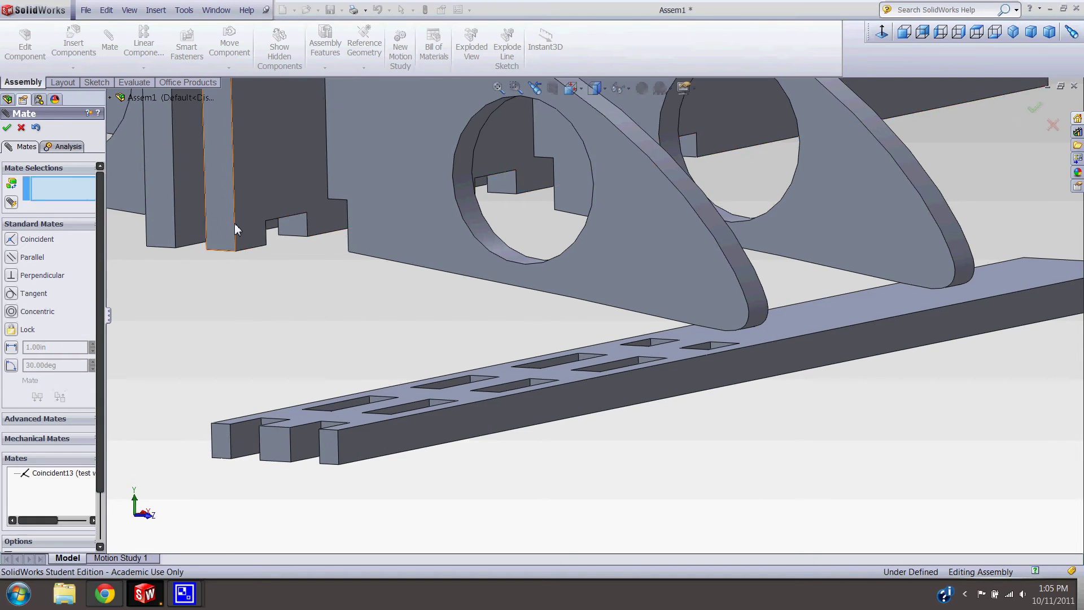
Step: Mate the second web's broad face coincident with the inner side wall of the cap copy's end notch
left_click(263, 193)
scroll(339, 398, "up", 2)
scroll(372, 407, "down", 4)
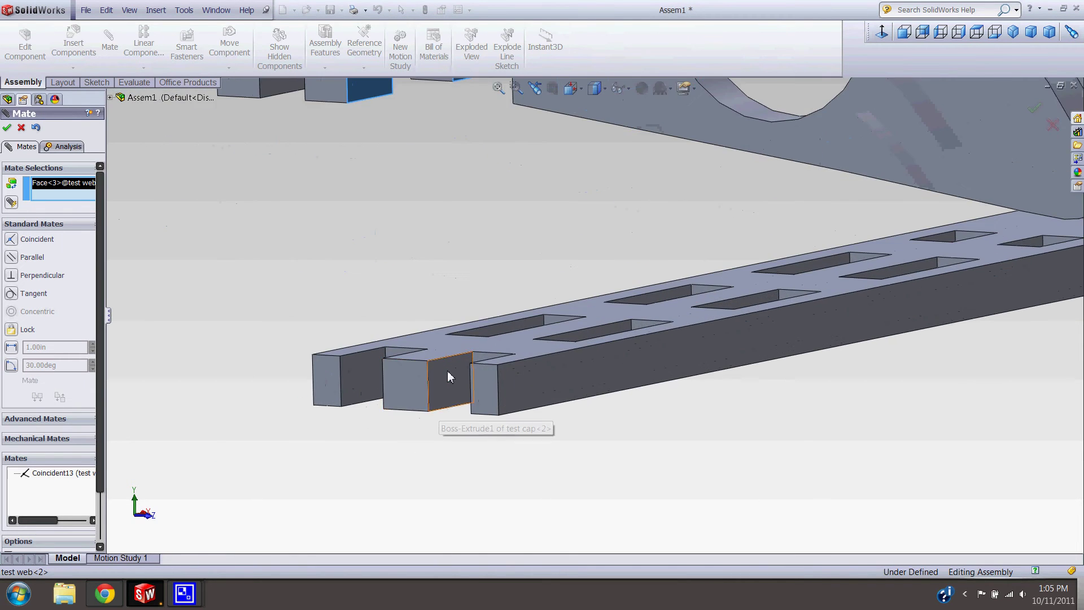
scroll(451, 375, "up", 3)
middle_click_drag(486, 377, 557, 401)
left_click(514, 357)
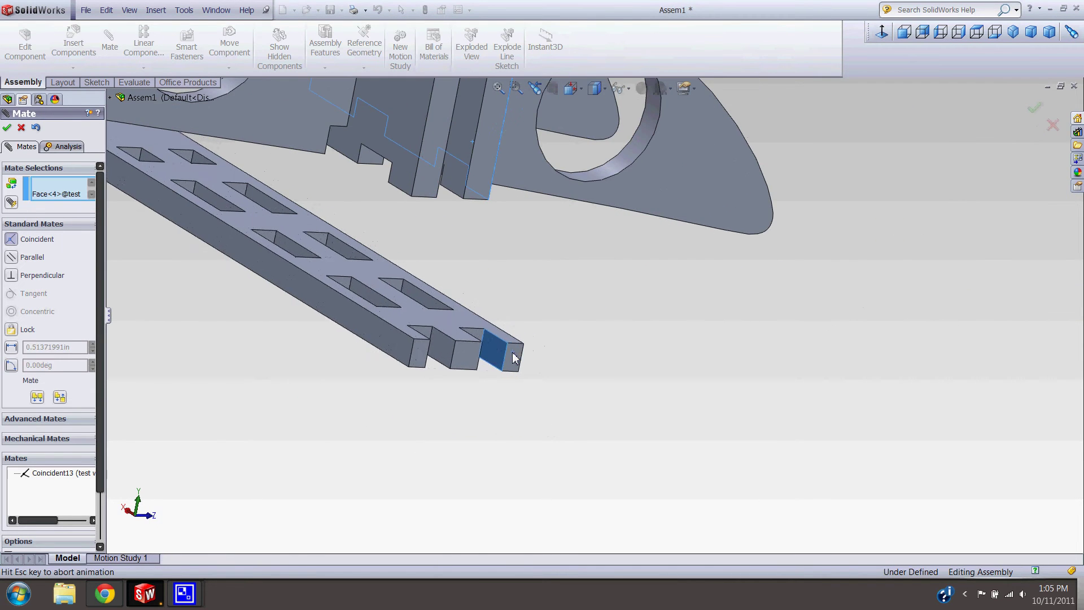
left_click(500, 392)
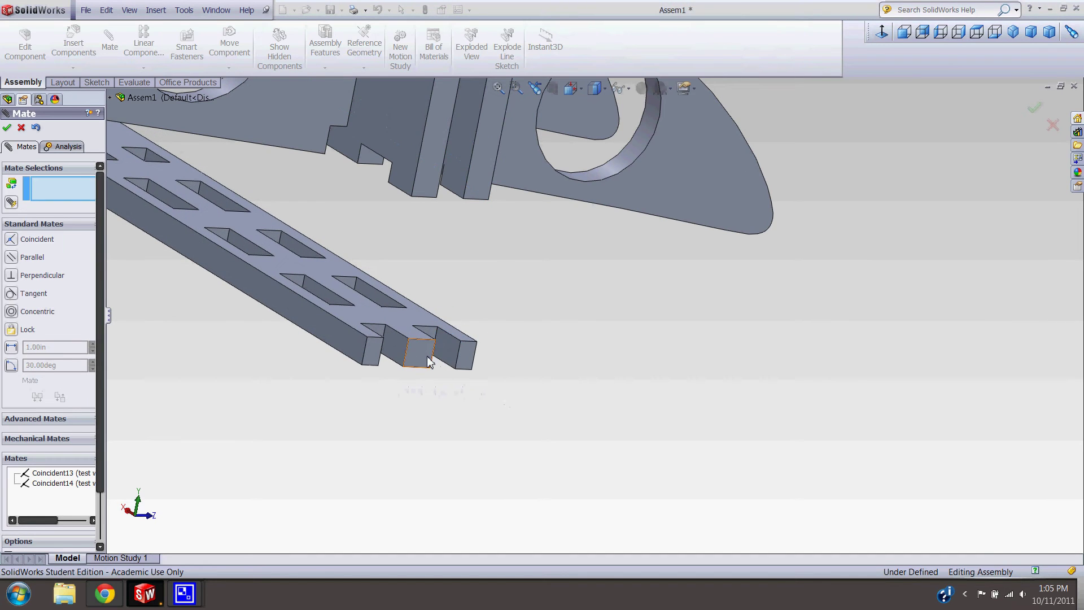
Step: Move the cap copy up against the webs and mate its underside coincident with the bottom face of the web's end tab
left_click_drag(432, 361, 446, 206)
middle_click_drag(422, 271, 434, 49)
left_click(412, 264)
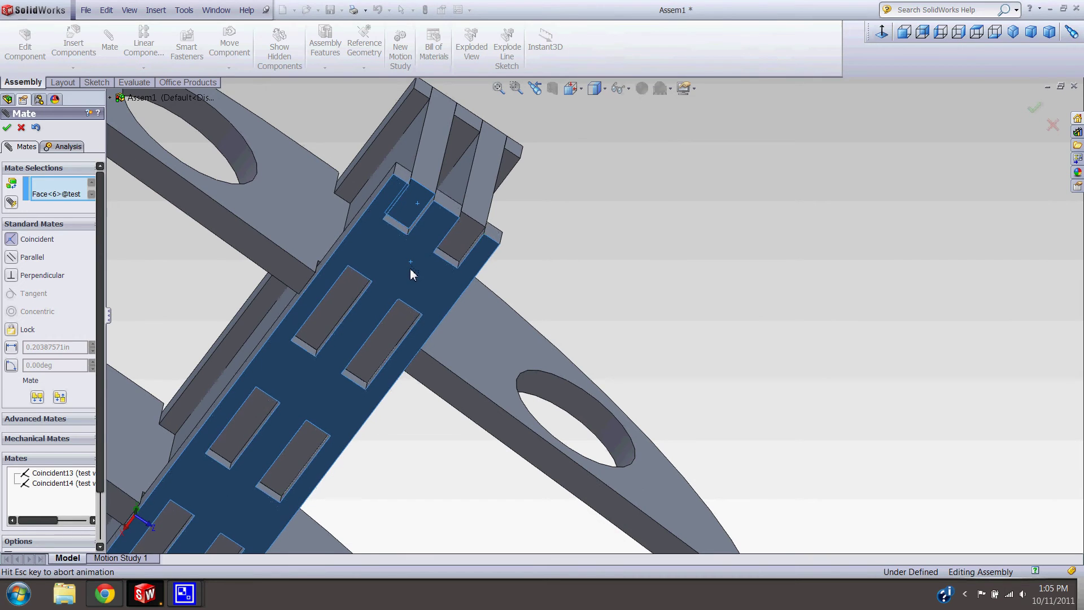
left_click(391, 261)
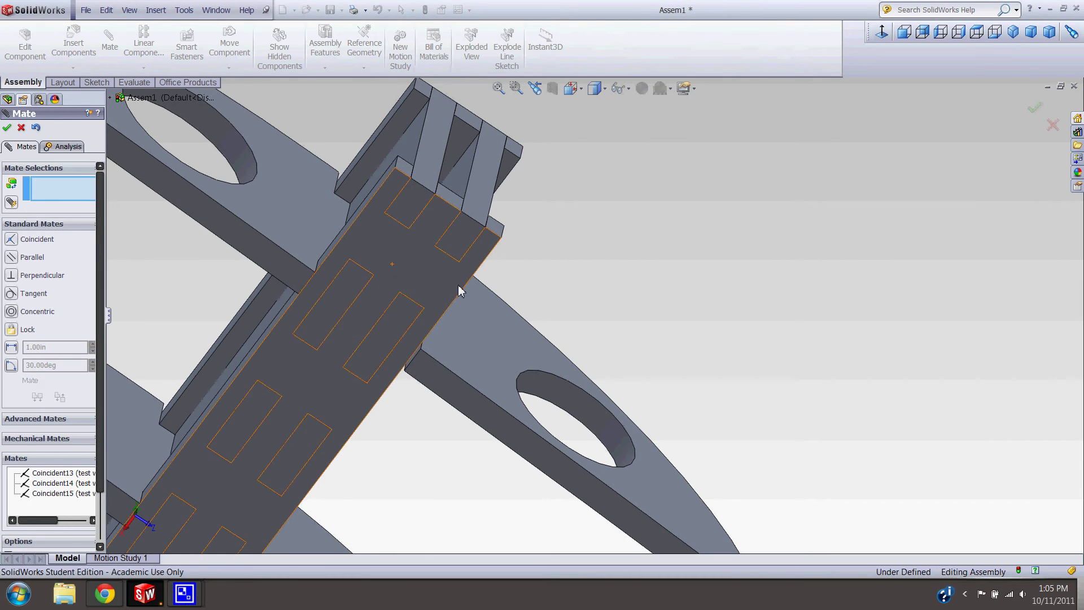
Step: Show the spar assembly in isometric view and open the Aircraft (Full Assembly) file from the Dropbox folder
left_click(1012, 33)
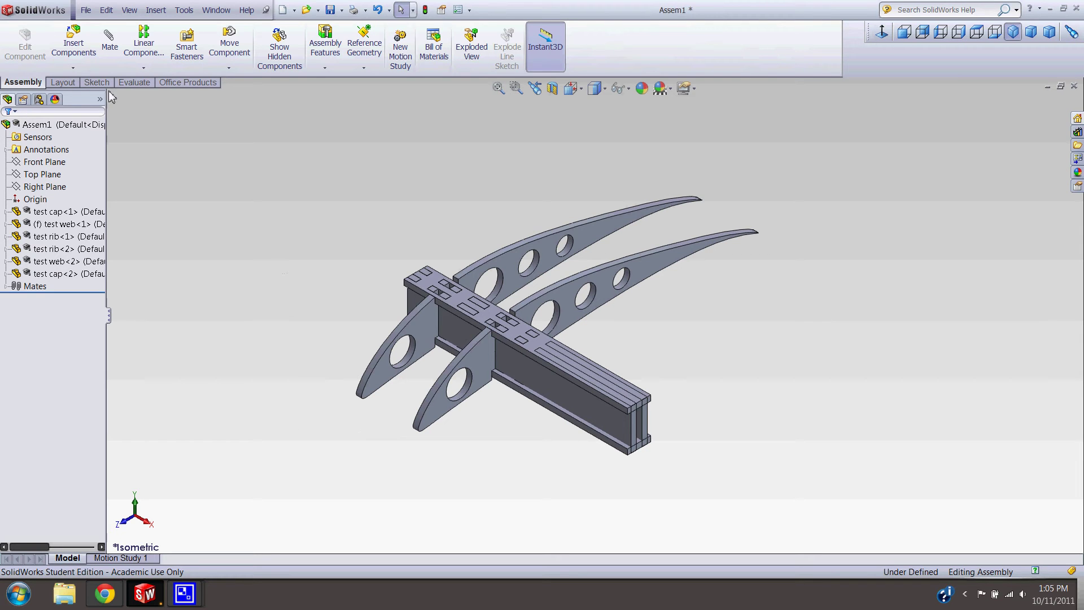
left_click(89, 8)
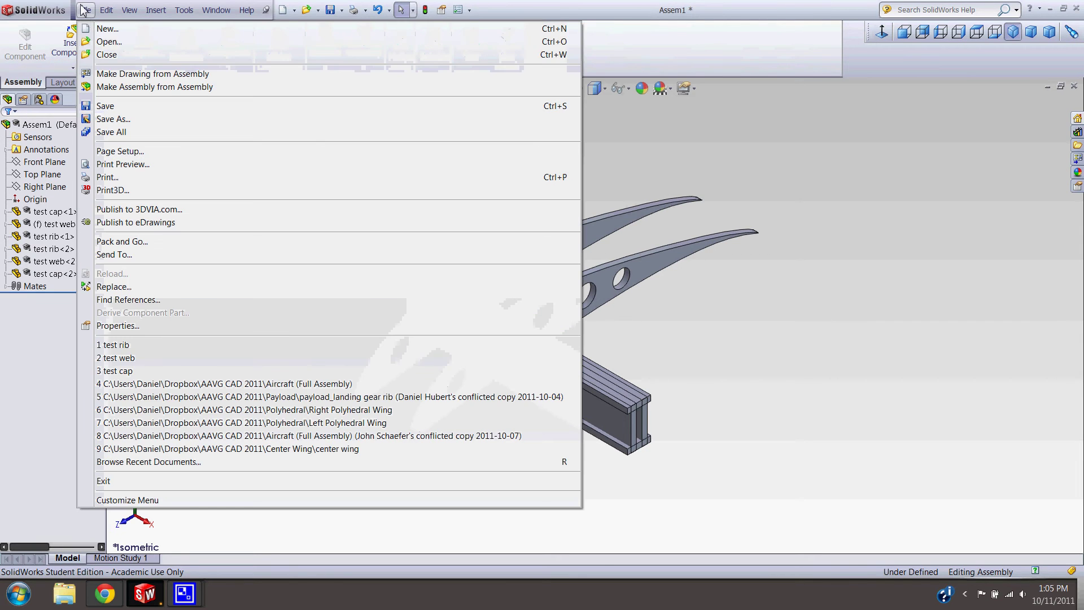
left_click(113, 41)
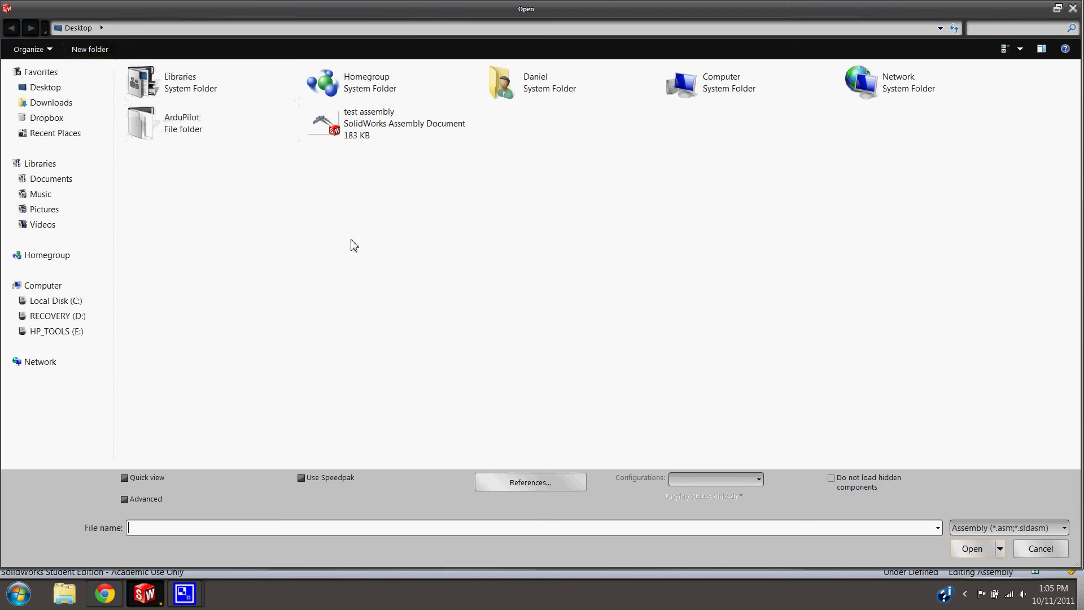
left_click(56, 119)
double_click(192, 90)
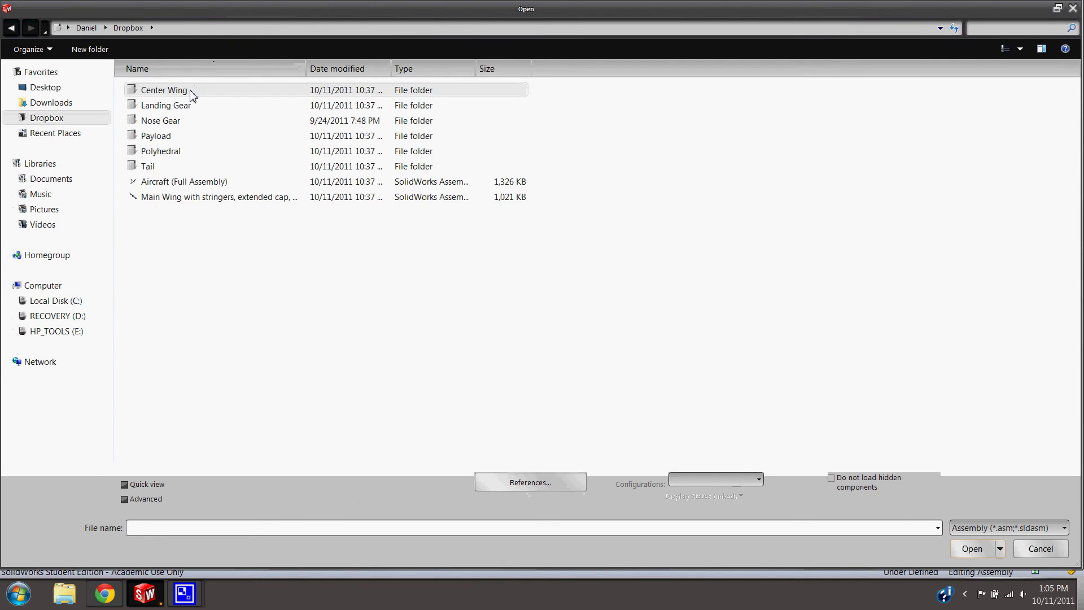
double_click(184, 186)
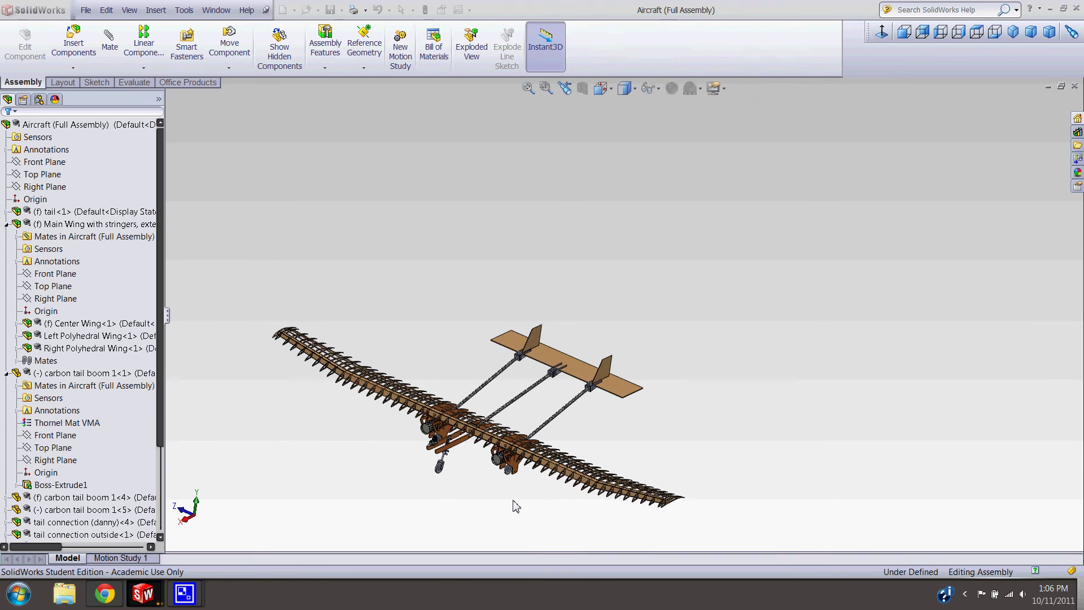
Step: Examine the full aircraft's wing structure, from the landing gear and tail booms to the slotted spar joining the ribs
scroll(514, 502, "down", 5)
scroll(522, 418, "down", 3)
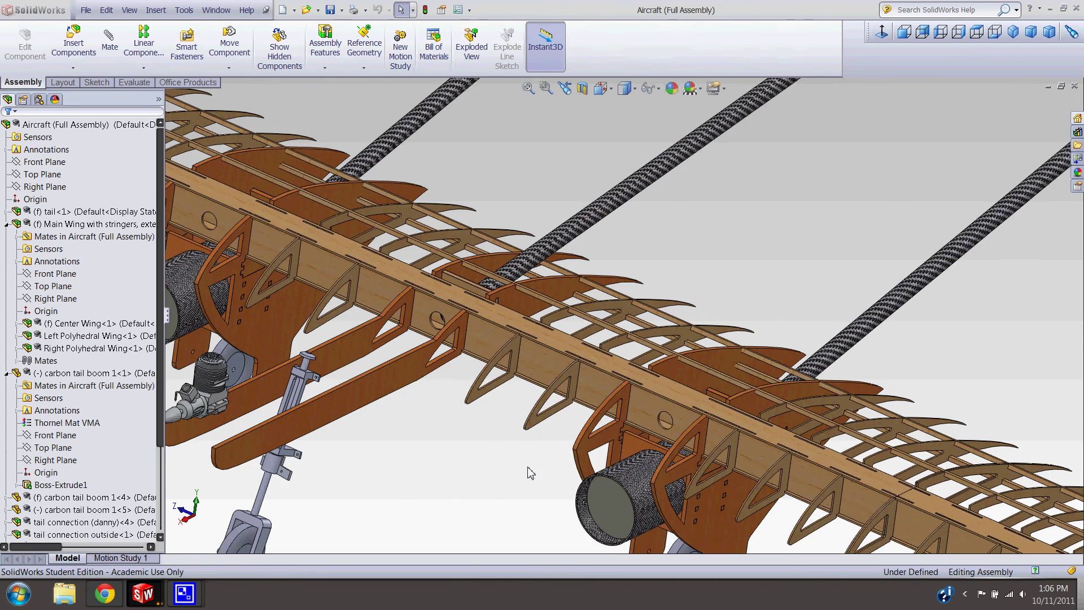
scroll(550, 471, "up", 3)
scroll(706, 468, "down", 2)
middle_click_drag(638, 421, 655, 406)
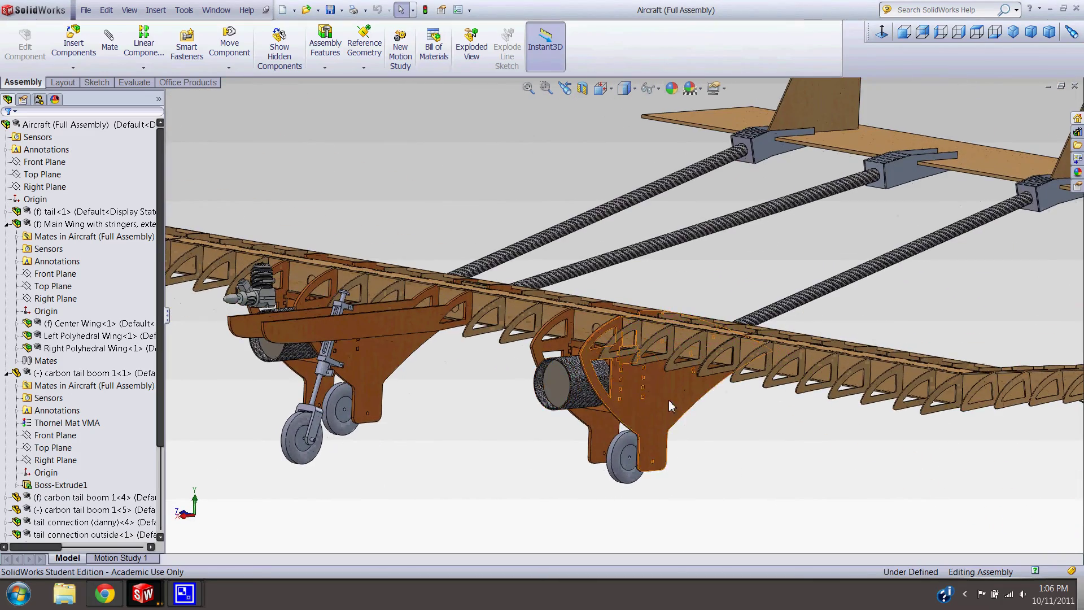
scroll(750, 408, "up", 3)
scroll(721, 330, "down", 6)
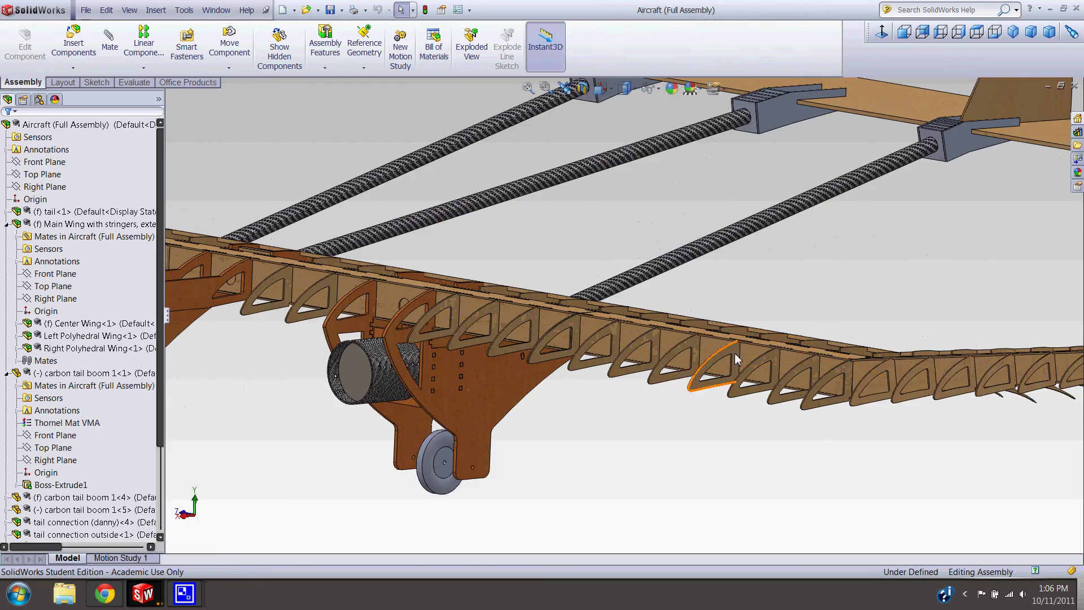
middle_click_drag(819, 362, 832, 453)
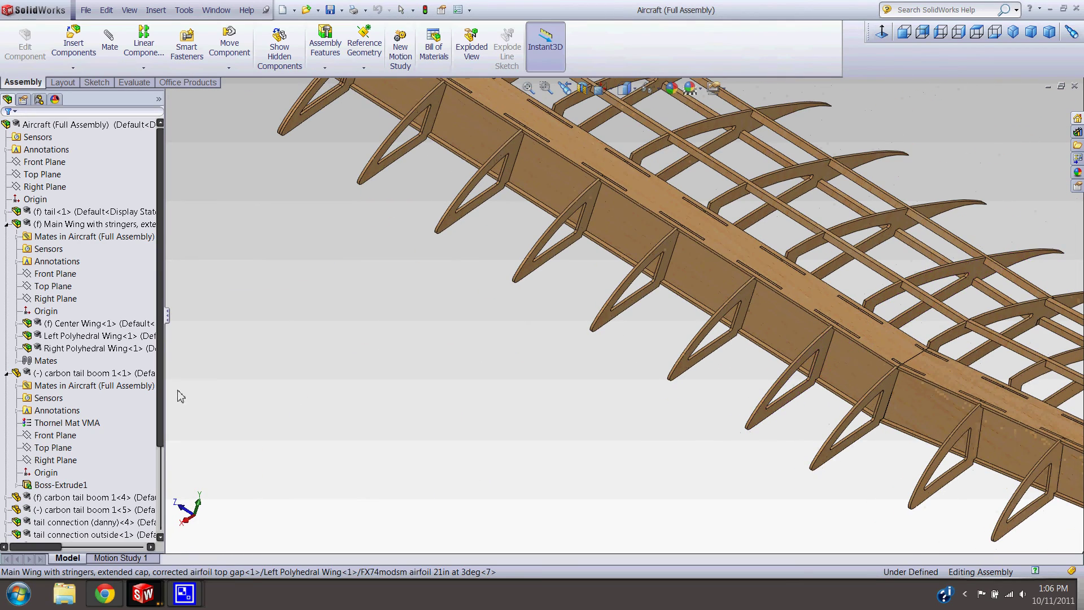
Step: Open the Center Wing sub-assembly of the main wing in its own window
right_click(104, 326)
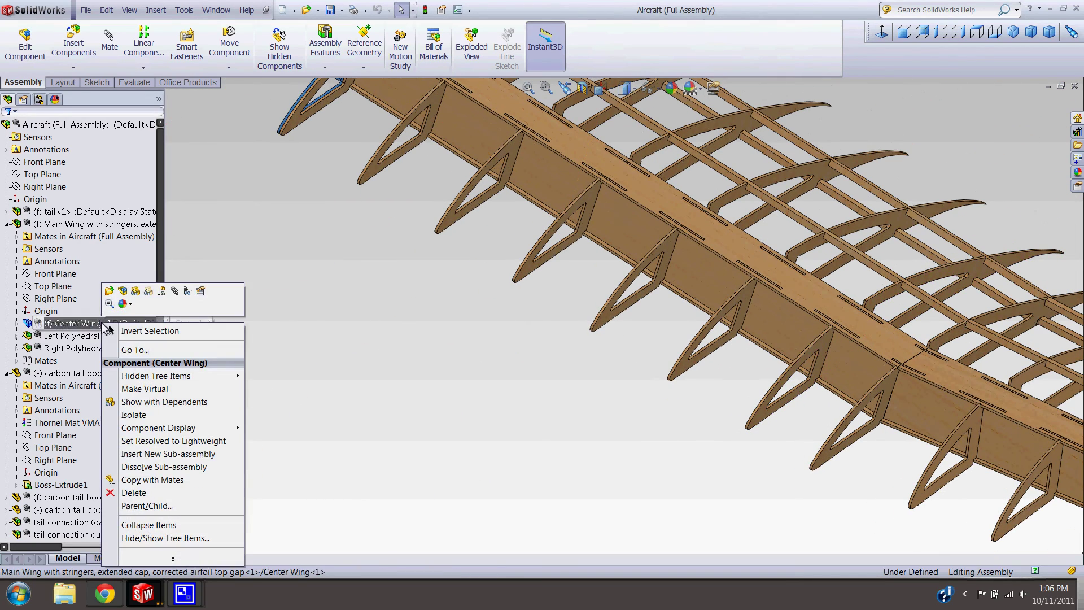
left_click(109, 291)
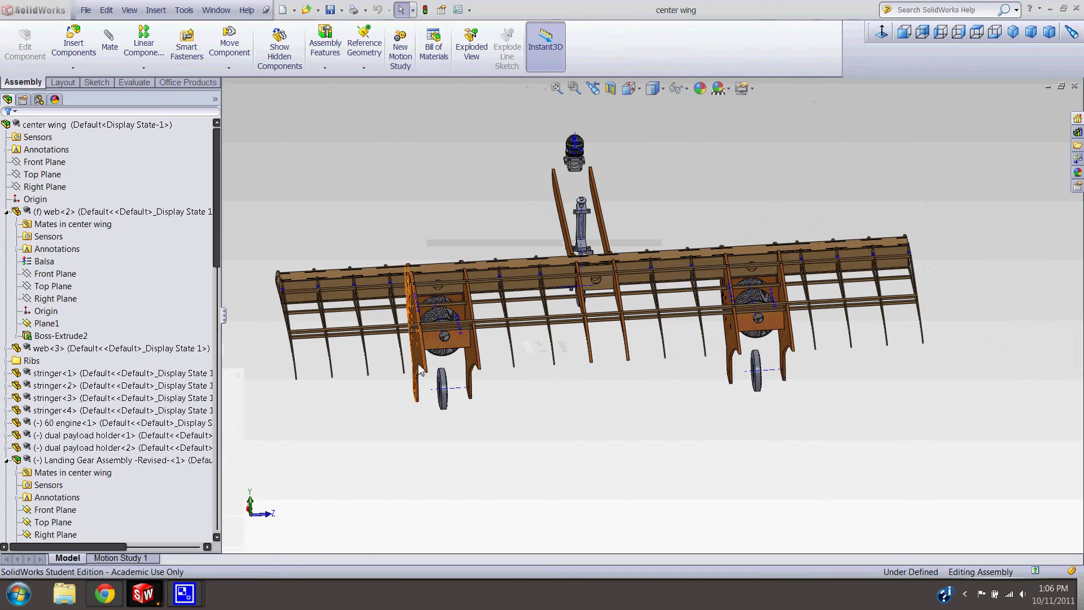
Step: Make the outermost FX74modsm airfoil rib at the end of the center wing transparent
middle_click_drag(355, 292, 525, 344)
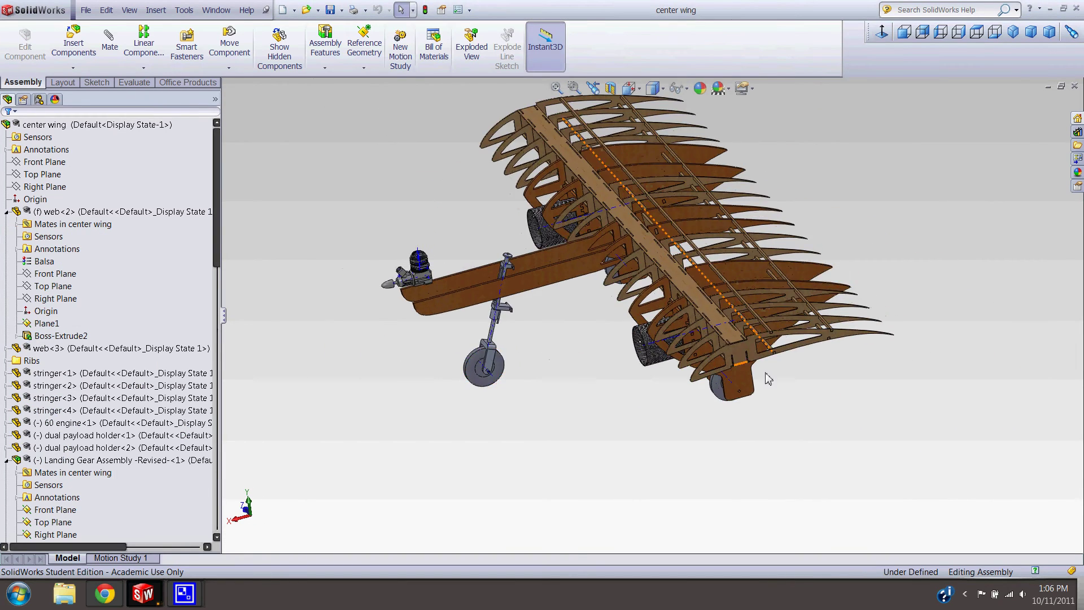
scroll(682, 344, "down", 6)
left_click(691, 338)
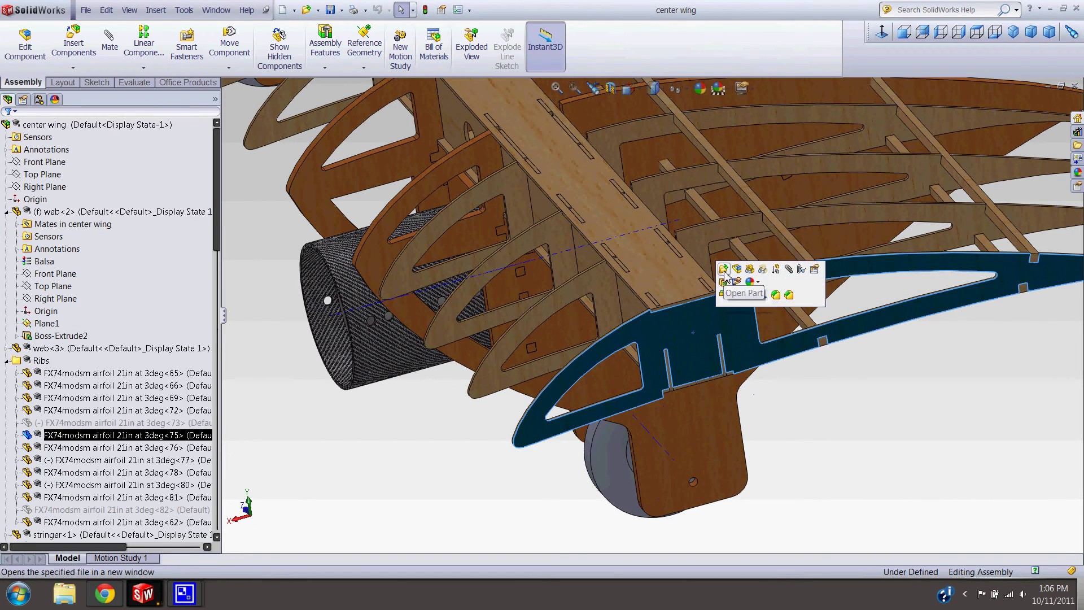
left_click(759, 274)
Step: Examine through the transparent end rib how the spar caps, webs and stringers fit into its slots and notches
middle_click_drag(715, 340, 637, 300)
scroll(669, 360, "down", 5)
scroll(648, 304, "up", 3)
scroll(656, 262, "down", 3)
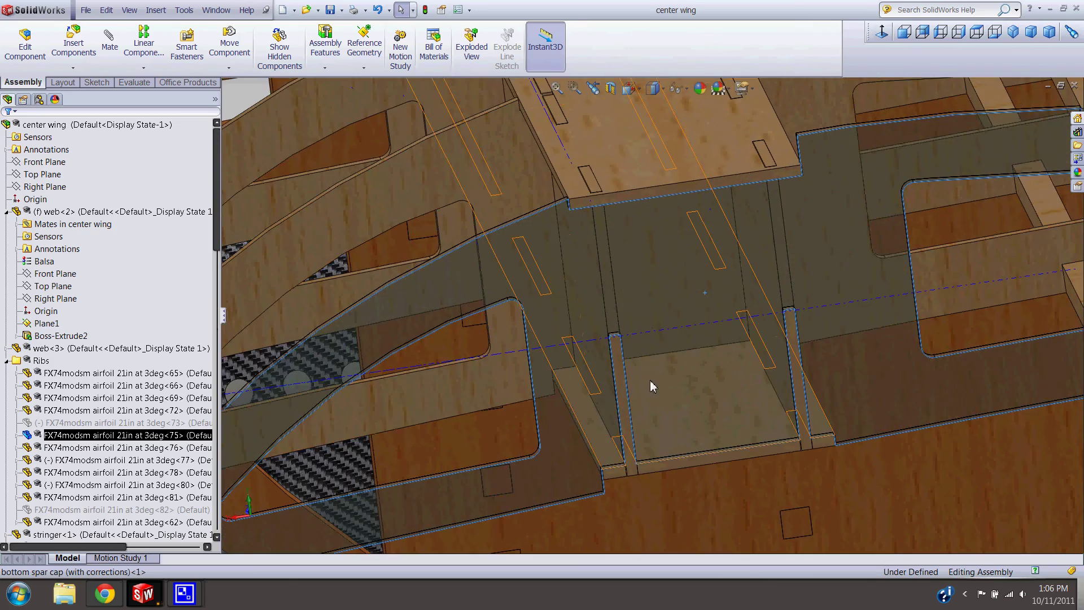
middle_click(652, 376)
middle_click_drag(652, 376, 668, 338)
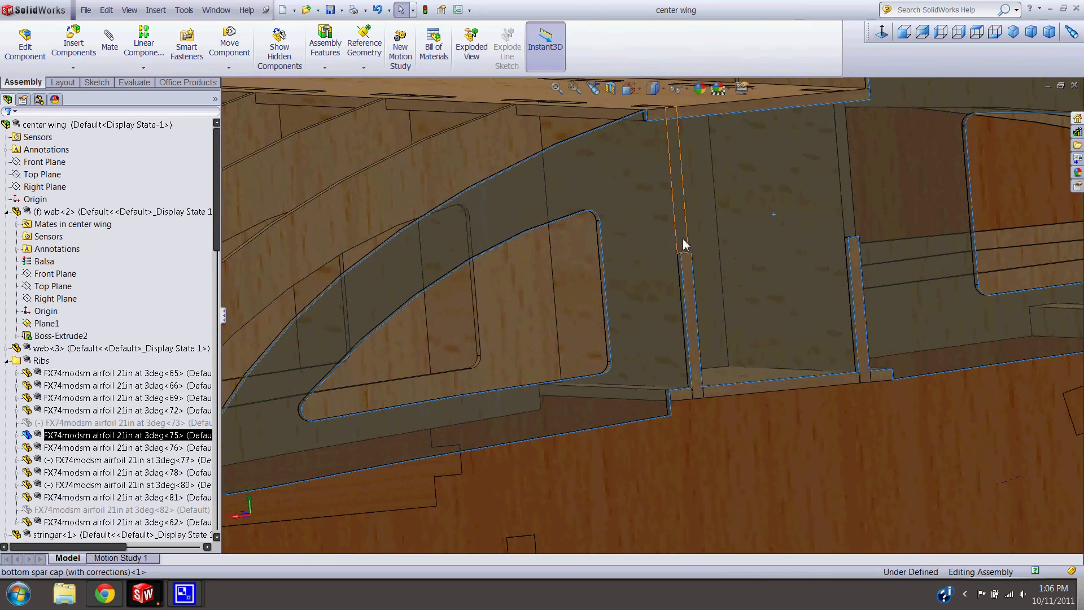
scroll(699, 277, "up", 10)
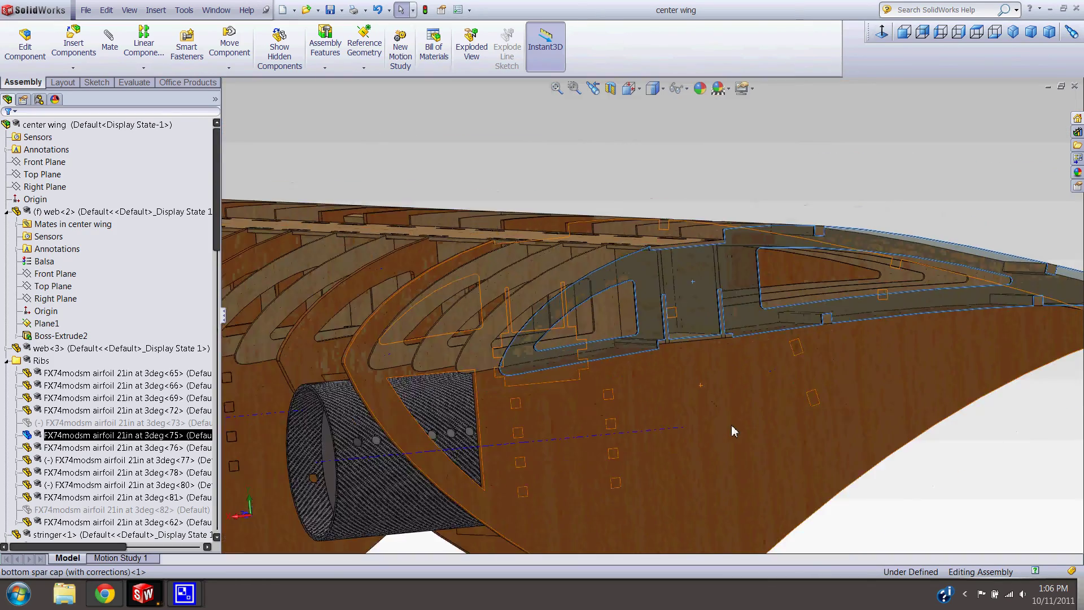
middle_click(727, 306)
middle_click_drag(728, 305, 680, 399)
scroll(589, 409, "down", 6)
middle_click_drag(590, 412, 619, 293)
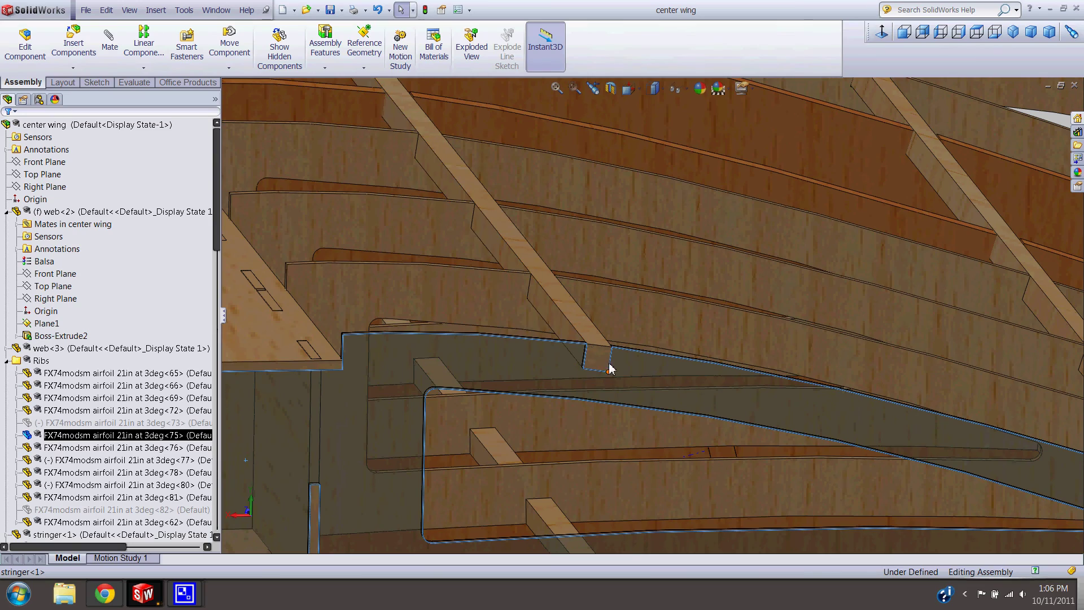
scroll(610, 365, "up", 5)
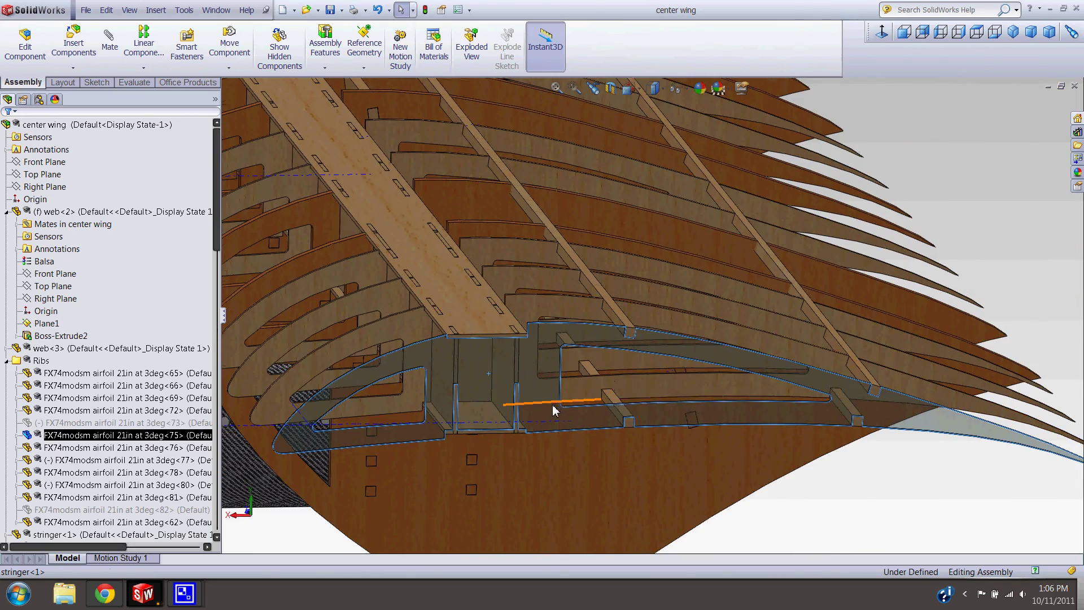
Step: Examine the whole center wing from several sides, including its ribs, spar, engine mount, payload holders and landing gear
middle_click_drag(553, 405, 545, 444)
scroll(512, 406, "up", 5)
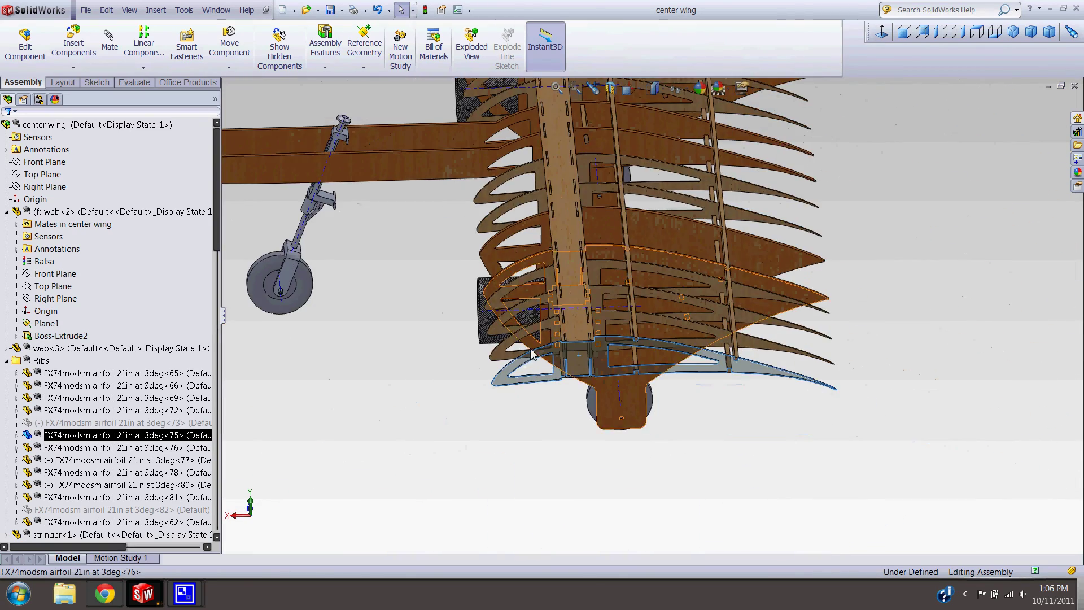
mouse_move(531, 354)
middle_mouse_down()
mouse_move(578, 283)
mouse_move(530, 368)
middle_mouse_up()
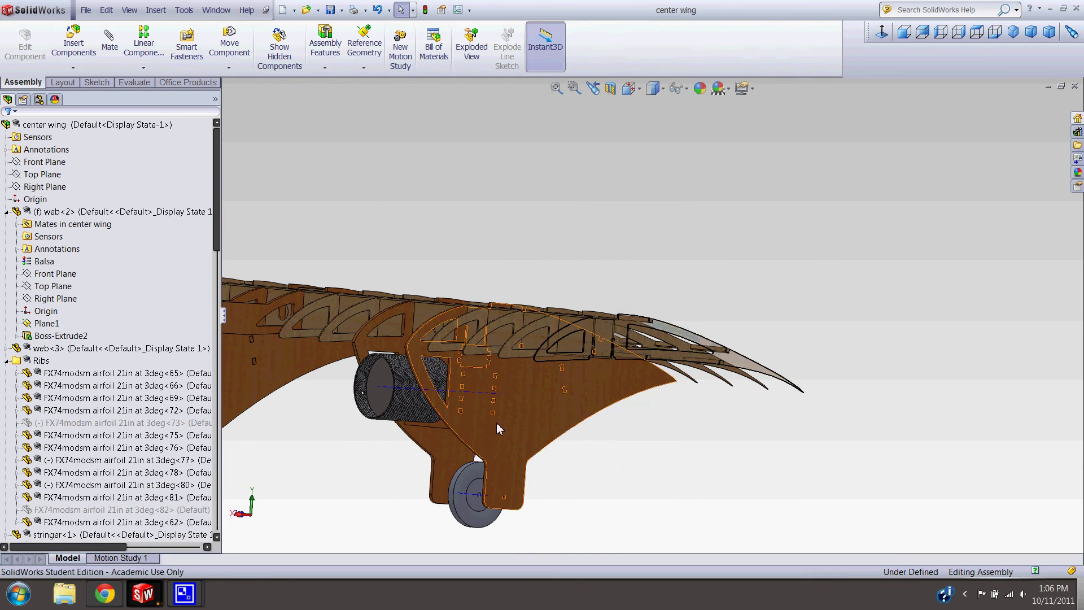
scroll(497, 429, "down", 3)
scroll(757, 234, "up", 3)
scroll(641, 374, "up", 2)
scroll(590, 377, "down", 4)
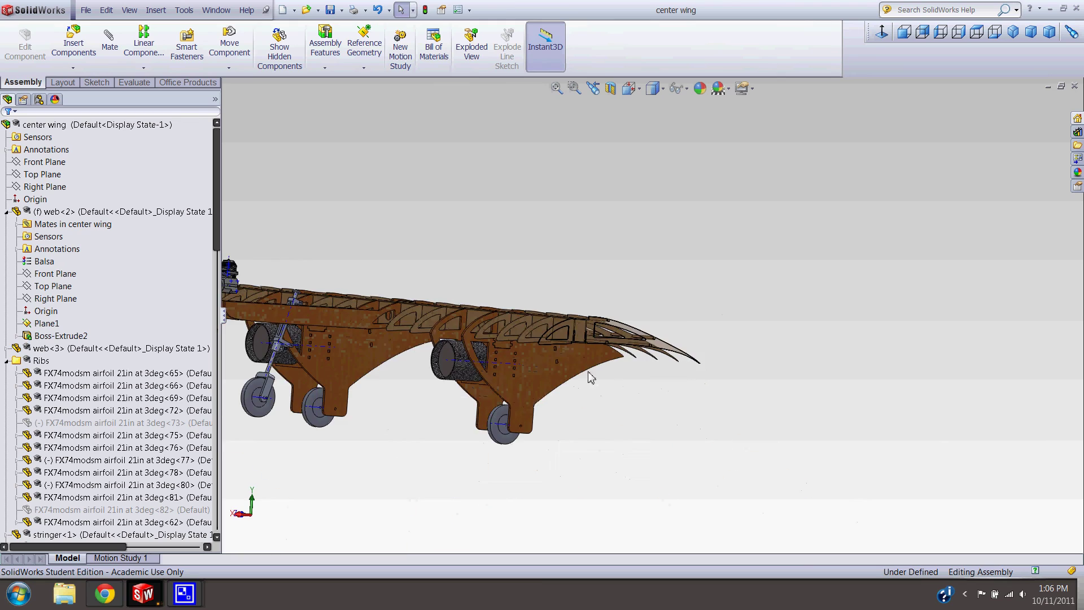
scroll(590, 377, "down", 2)
middle_click_drag(591, 377, 389, 320)
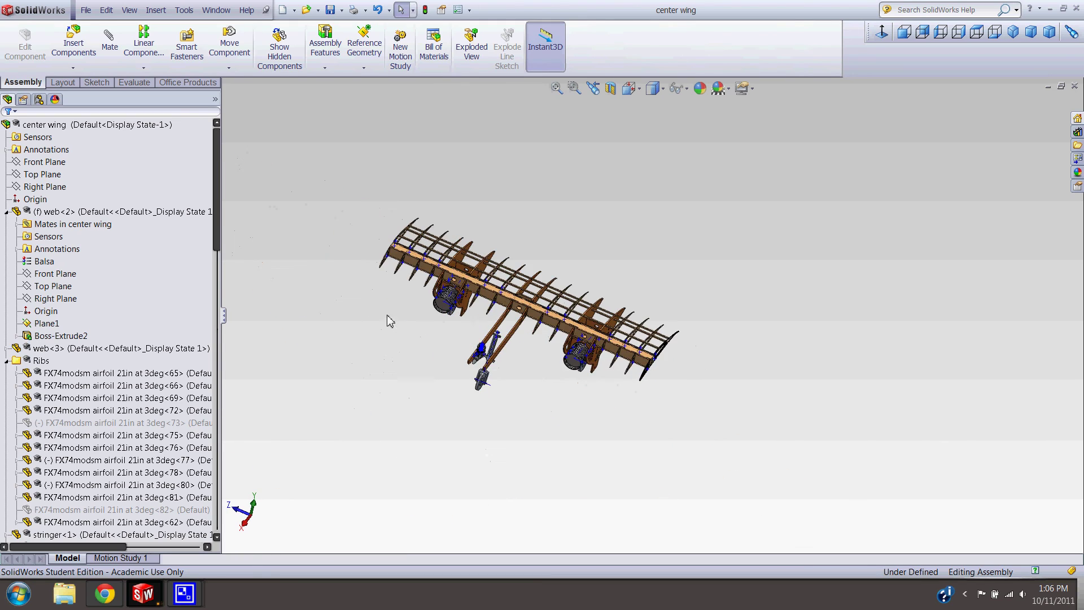
scroll(395, 333, "down", 5)
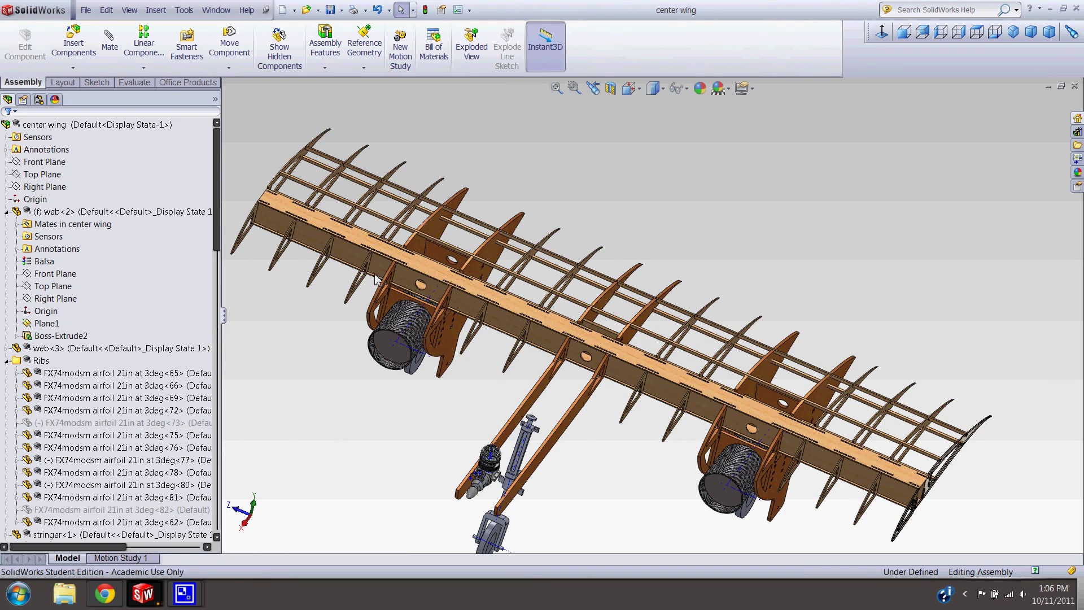
middle_click_drag(376, 278, 439, 302)
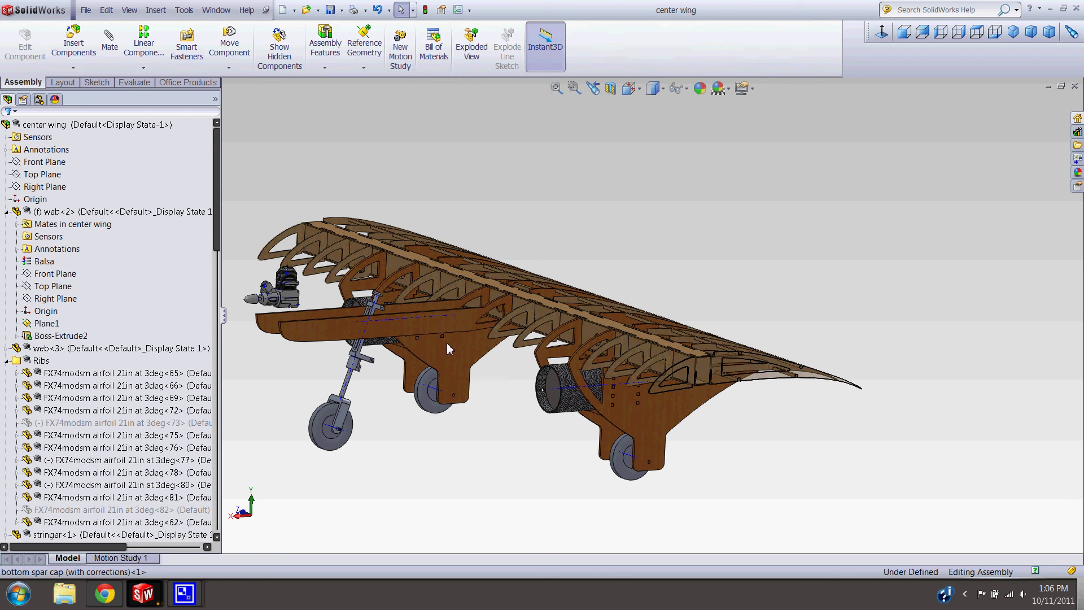
Step: Open the Getting Started lessons in the SolidWorks Tutorials
left_click(246, 11)
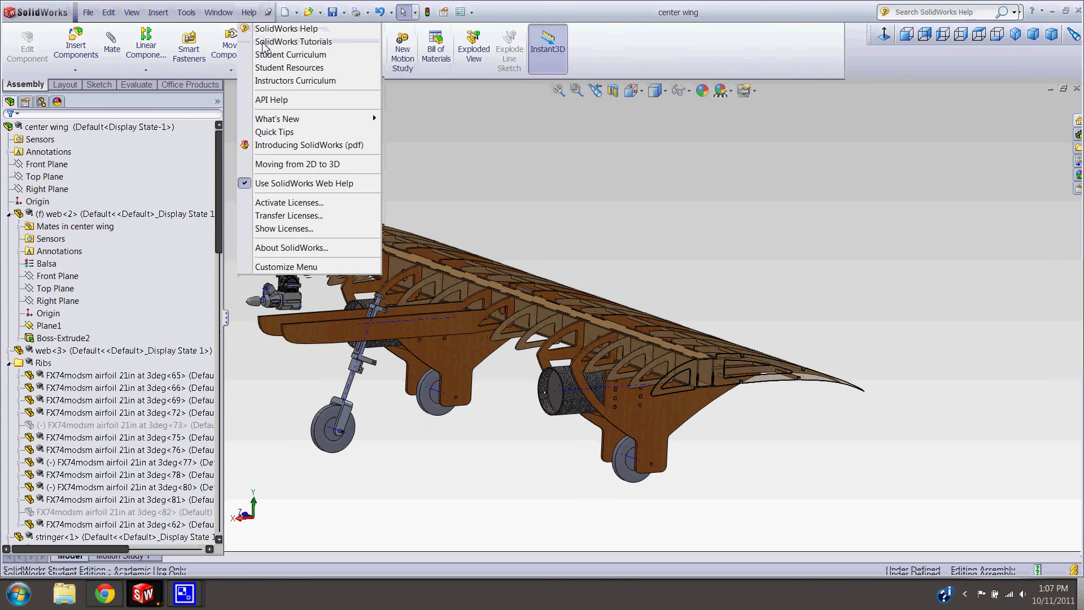
left_click(263, 45)
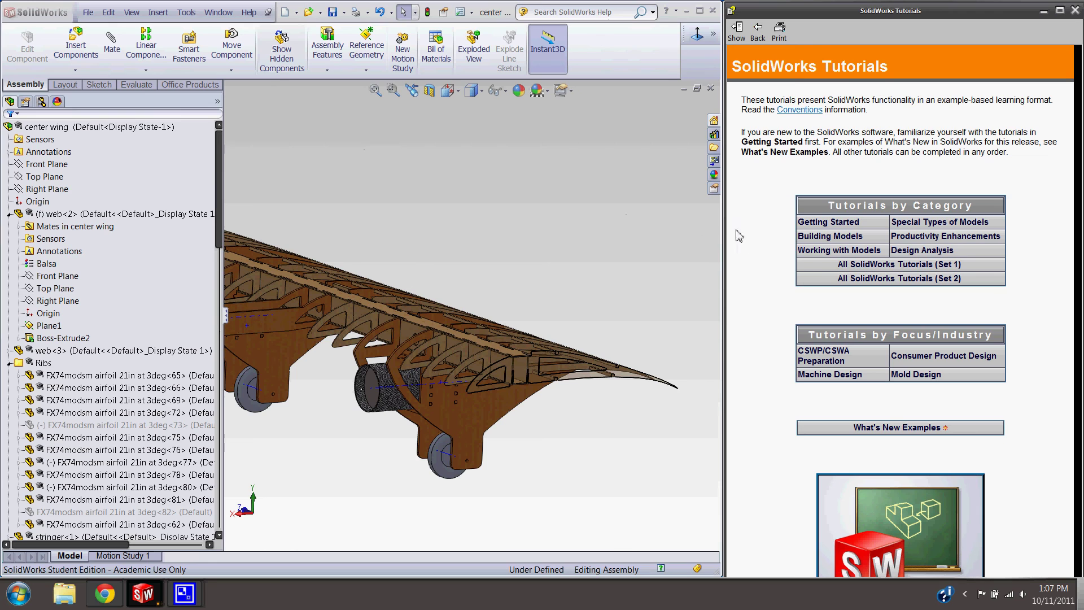
left_click(843, 222)
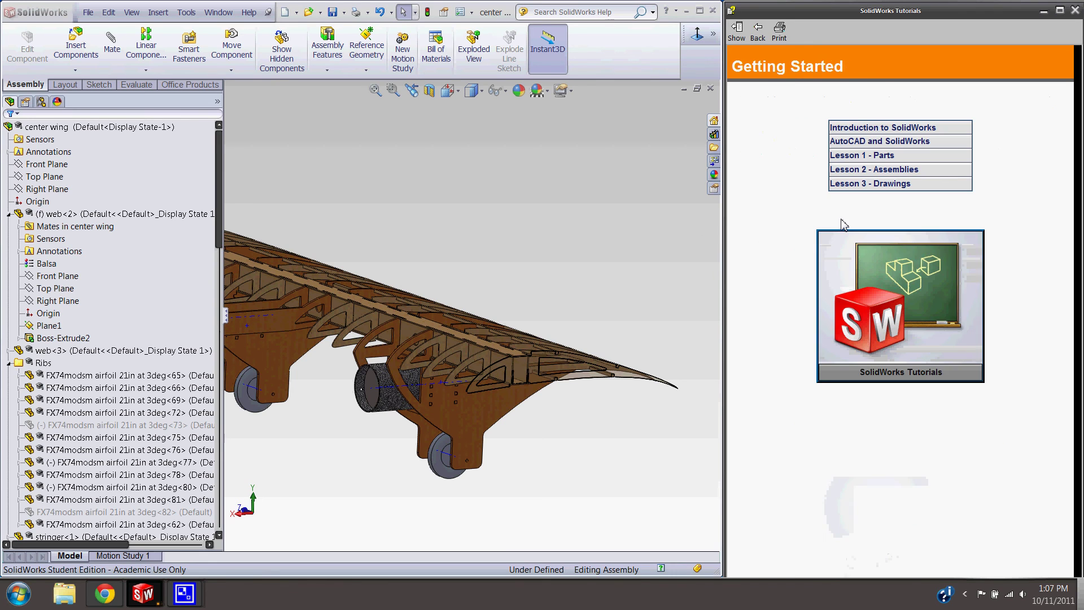
mouse_move(858, 154)
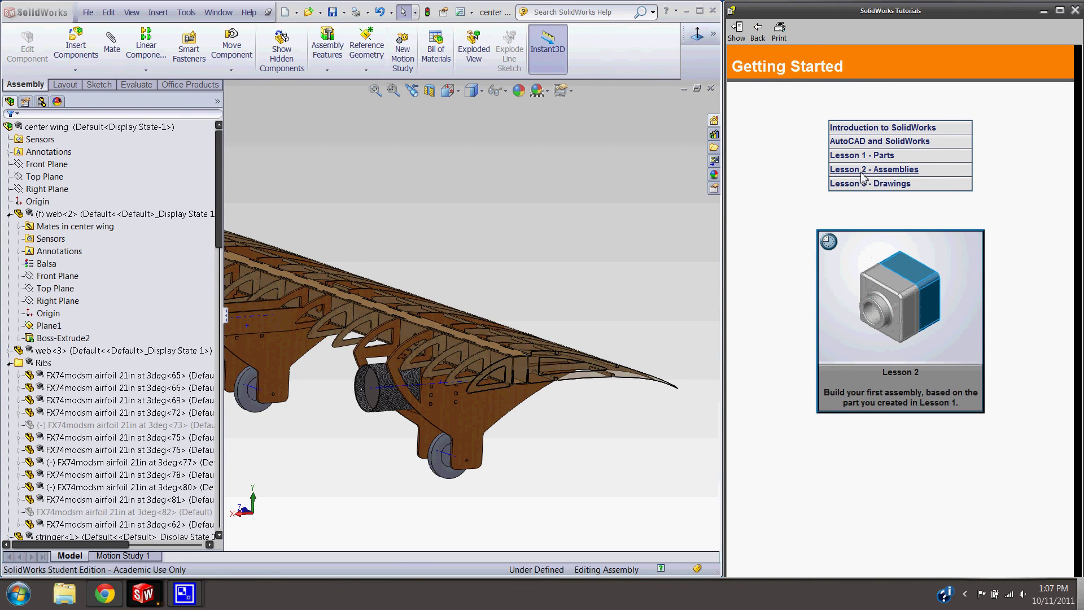